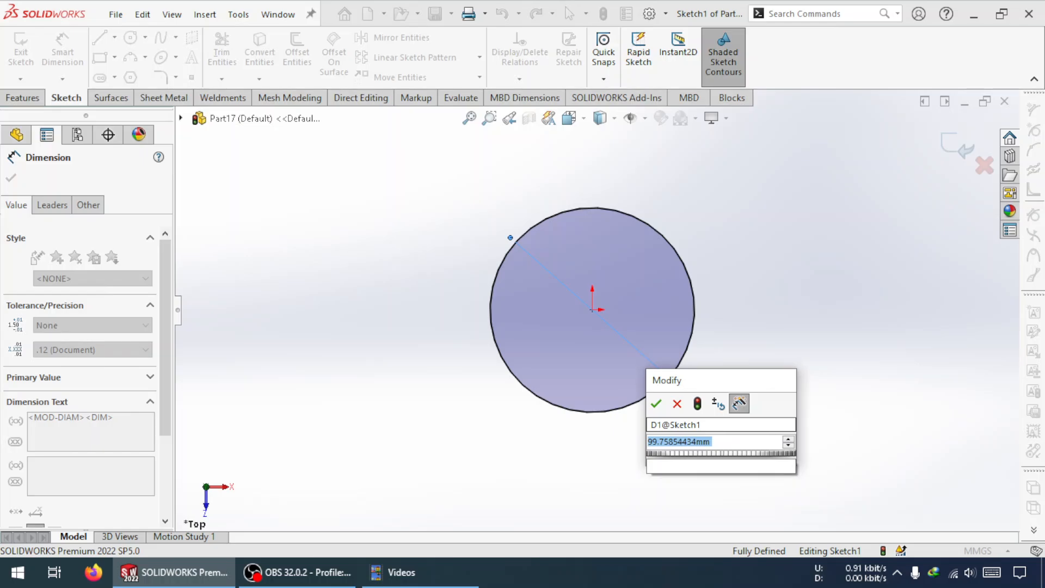
# Set the diameter of the circle centred on the origin to 245.5 mm.
pyautogui.write('24')
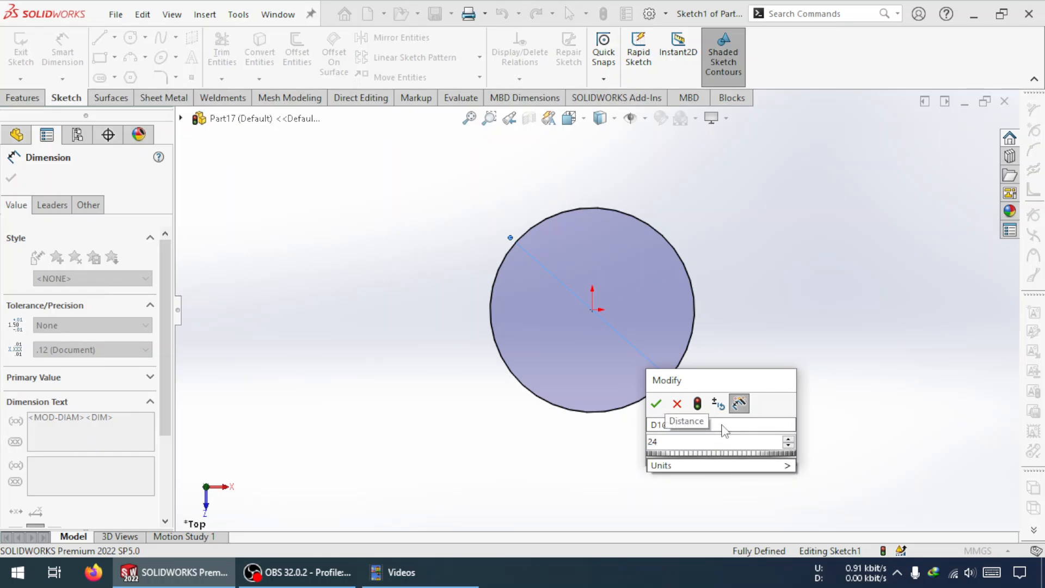
pyautogui.write('5.5')
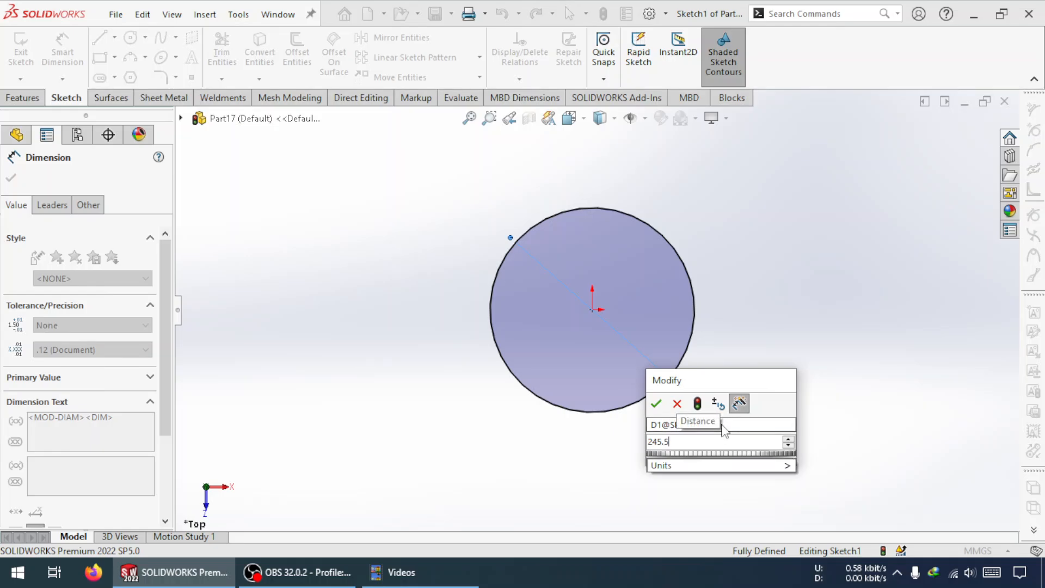
pyautogui.press('Return')
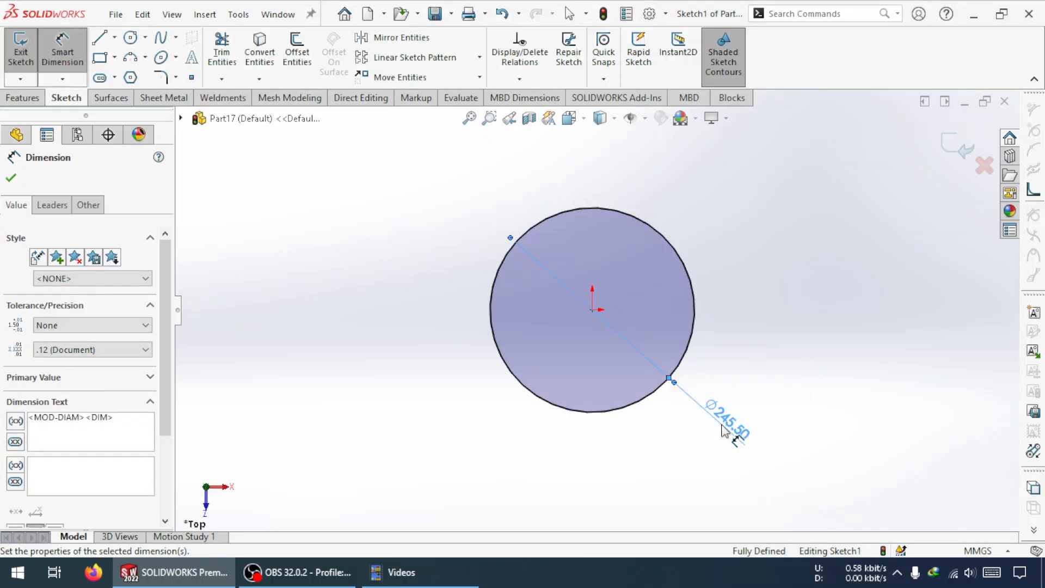
# Sketch a smaller concentric circle at the origin and dimension its diameter to 72 mm.
pyautogui.click(130, 40)
pyautogui.click(592, 310)
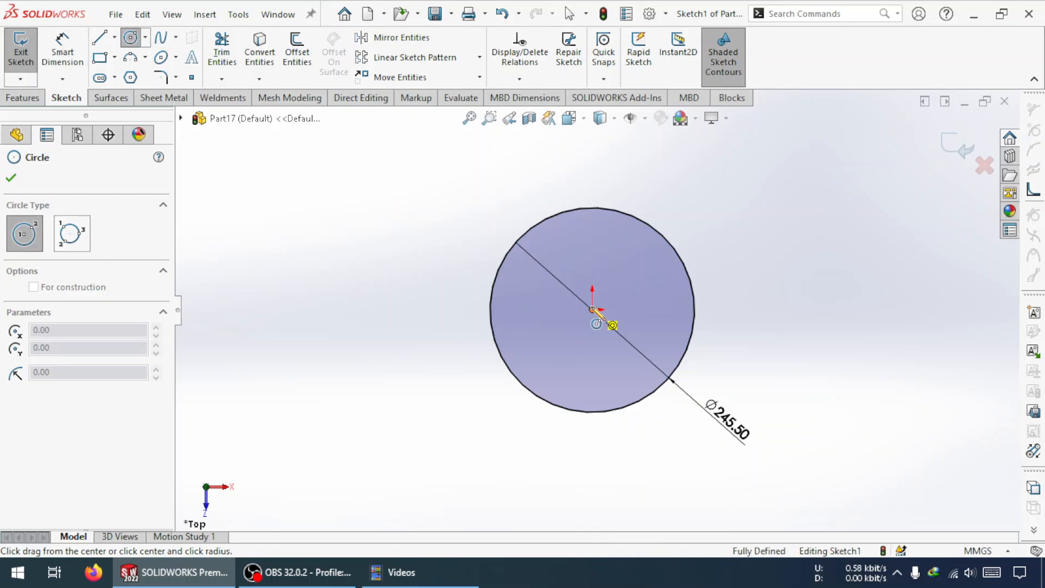
pyautogui.click(624, 348)
pyautogui.press('Escape')
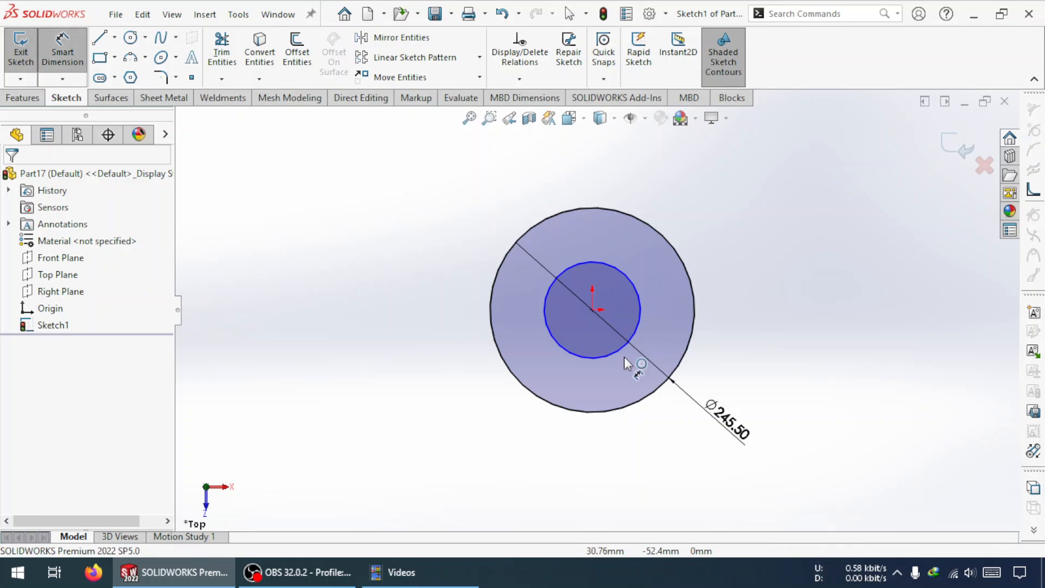
pyautogui.click(626, 349)
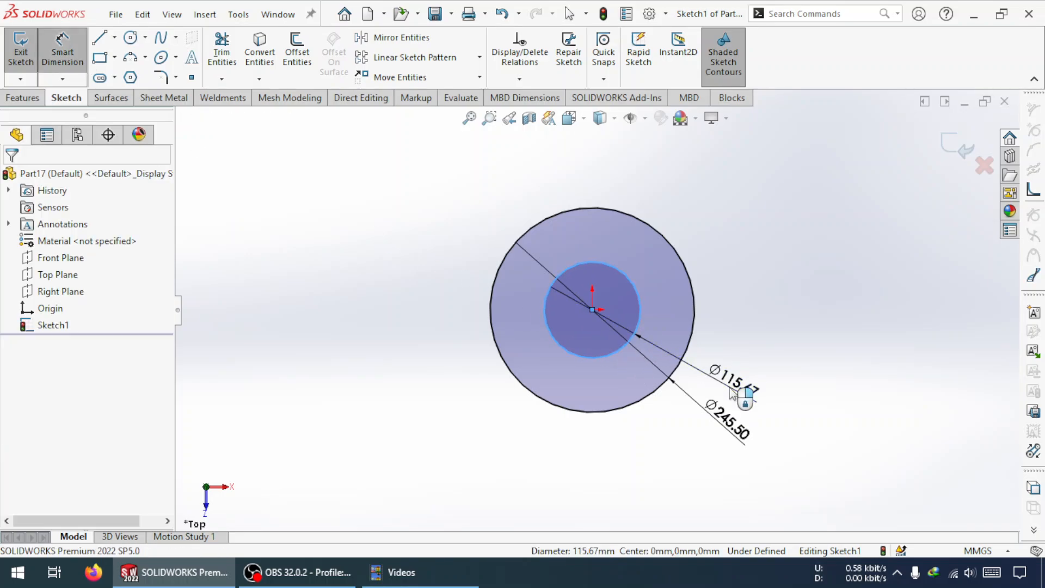
pyautogui.click(733, 392)
pyautogui.write('72')
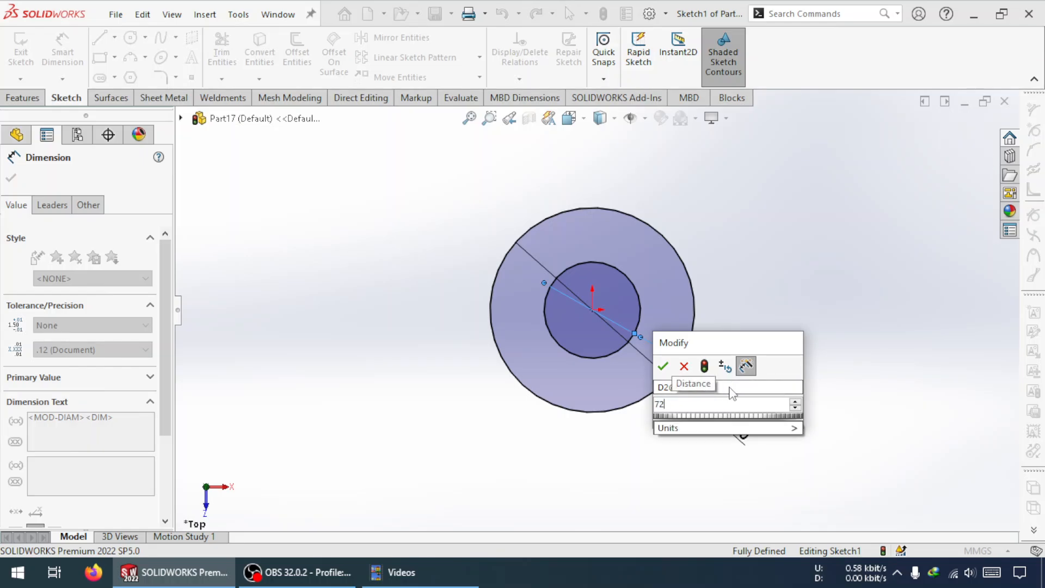
pyautogui.press('Return')
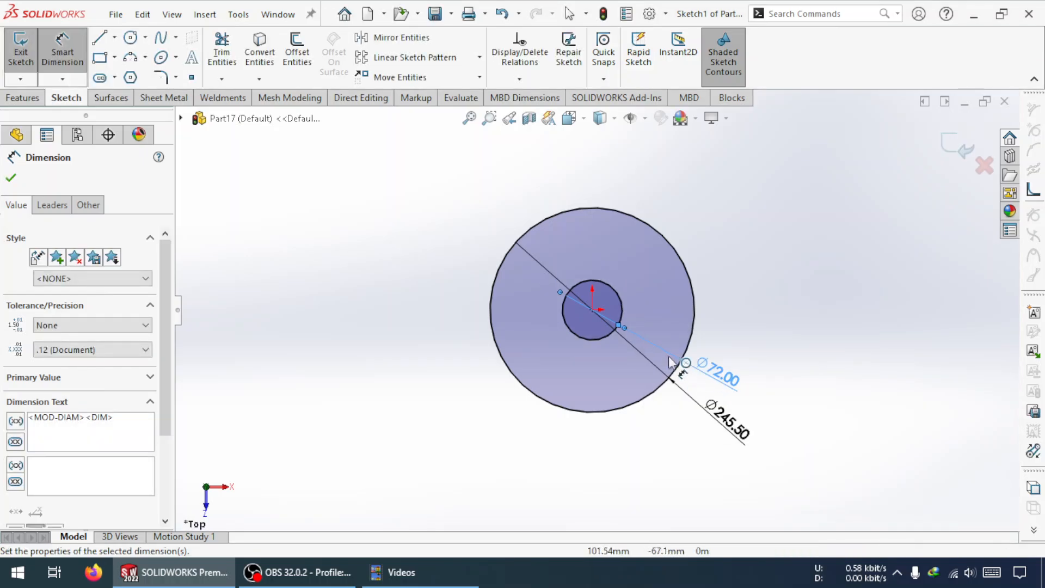
pyautogui.press('Escape')
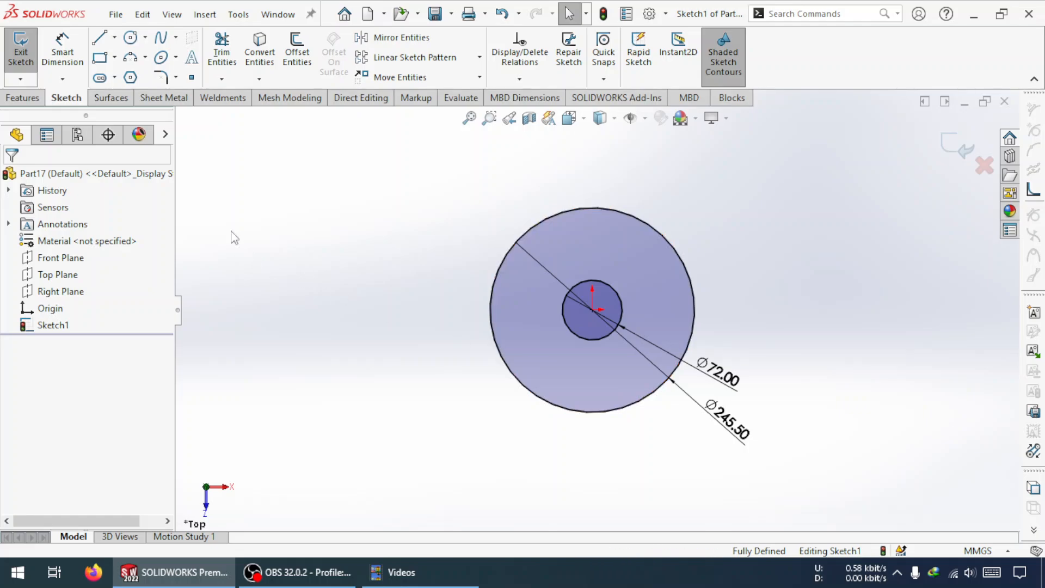
# Draw a horizontal line across the full width of the outer circle, from its left quadrant point to its right one.
pyautogui.click(102, 58)
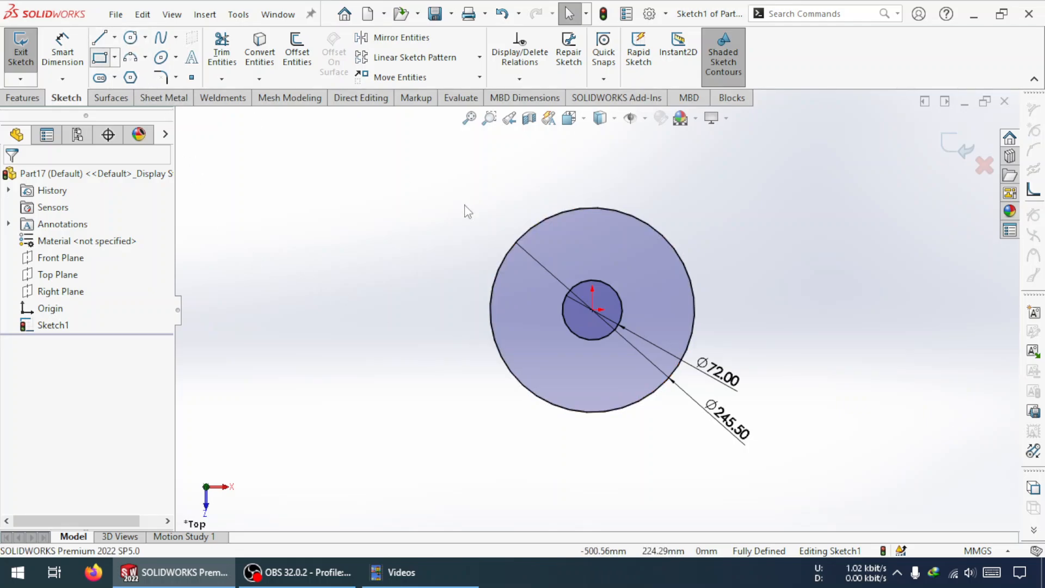
pyautogui.press('Escape')
pyautogui.click(101, 38)
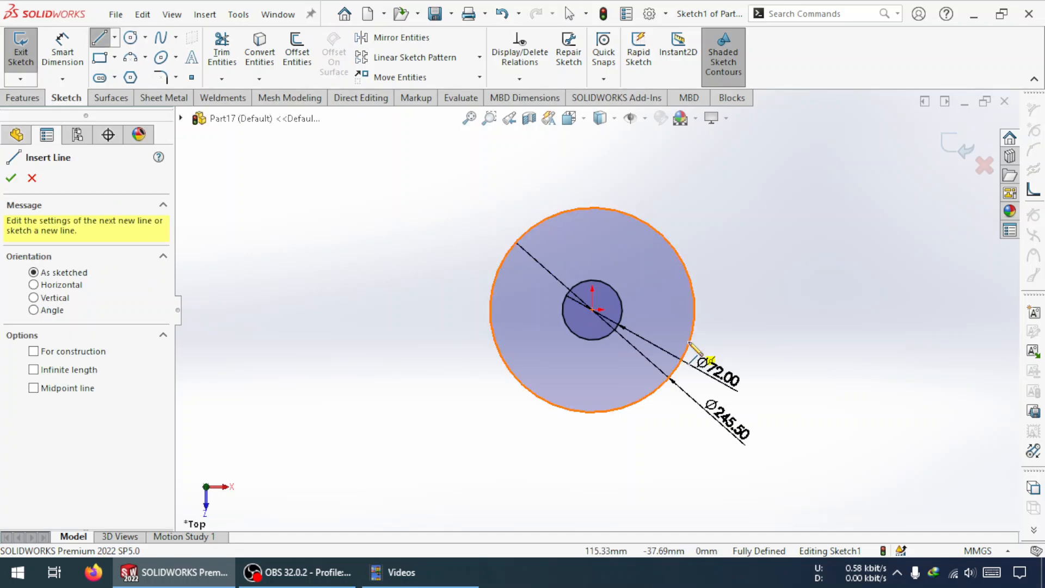
pyautogui.scroll(-5, 379, 281)
pyautogui.scroll(5, 474, 330)
pyautogui.scroll(-2, 343, 276)
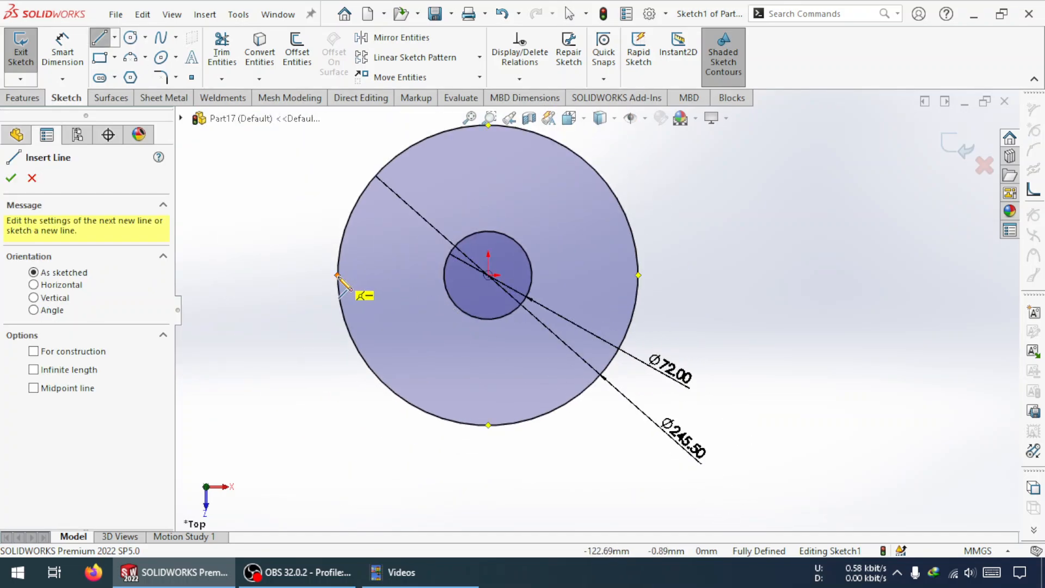
pyautogui.click(337, 275)
pyautogui.click(639, 275)
pyautogui.press('Escape')
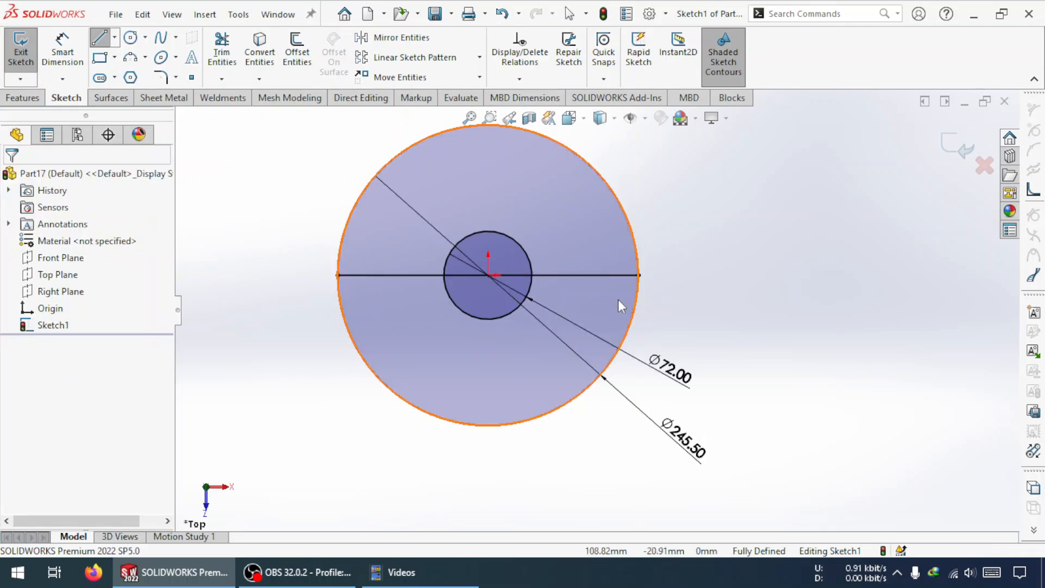
# Draw a vertical line across the outer circle, from its top quadrant point to its bottom one.
pyautogui.press('Return')
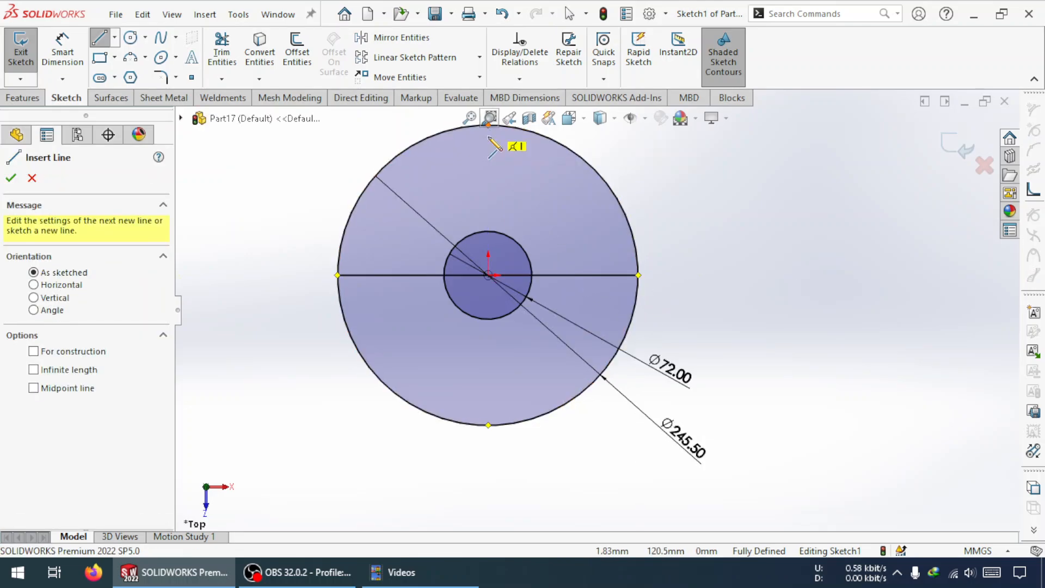
pyautogui.scroll(1, 493, 163)
pyautogui.click(506, 157)
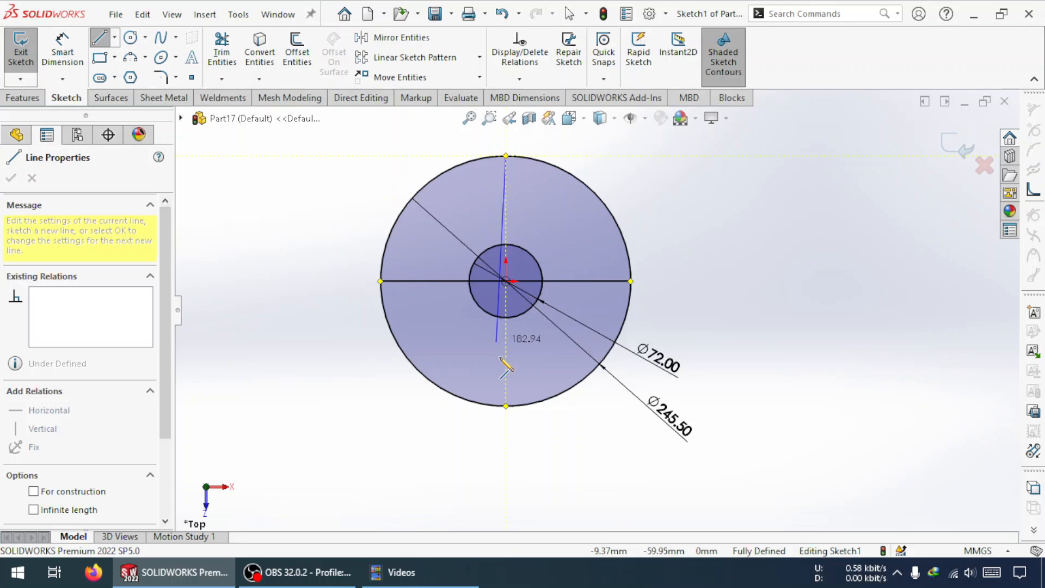
pyautogui.click(506, 406)
pyautogui.press('Escape')
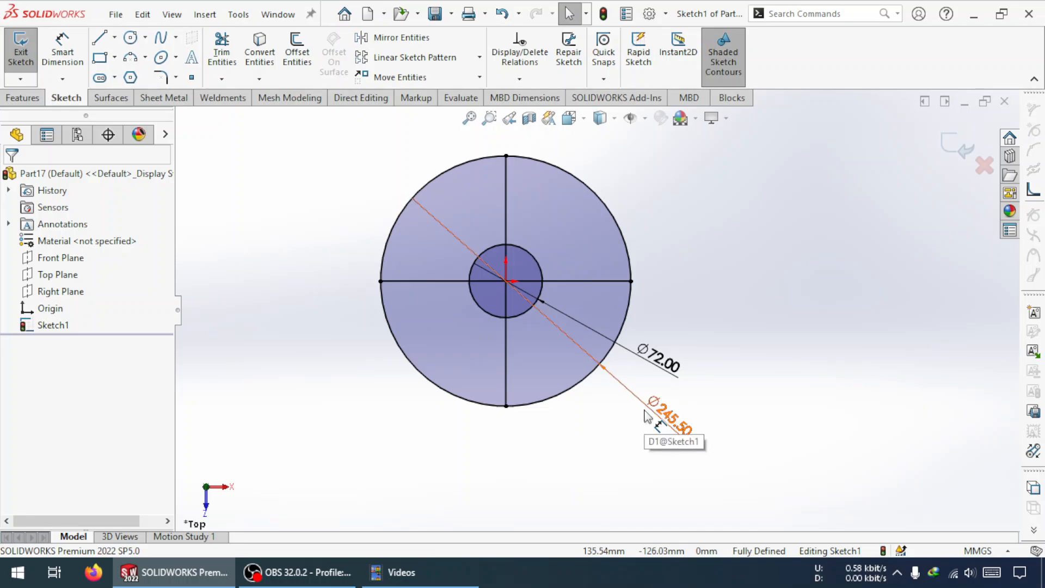
# Convert the horizontal and vertical diameter lines to construction geometry.
pyautogui.scroll(2, 651, 418)
pyautogui.click(573, 252)
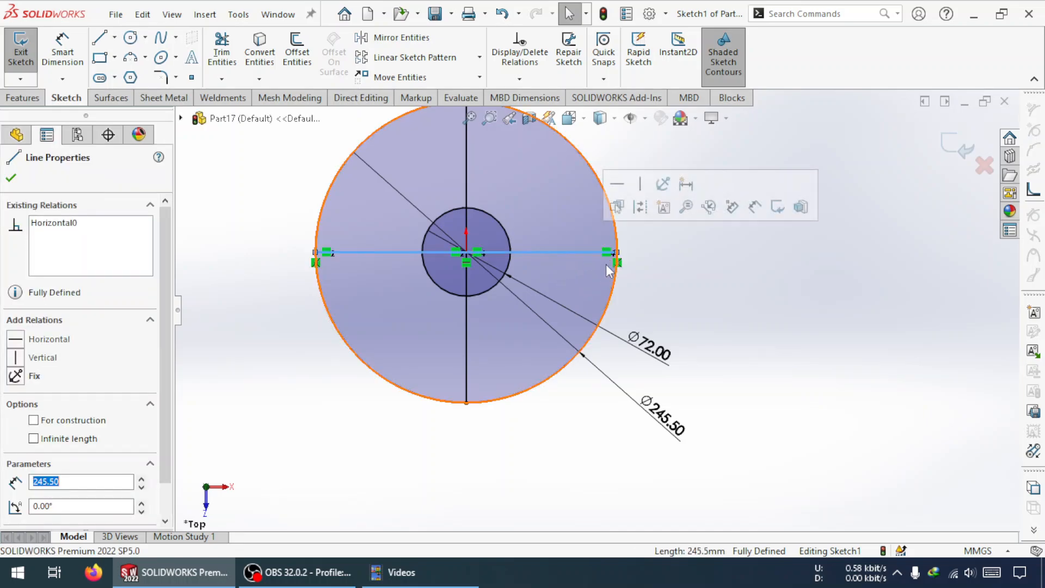
pyautogui.click(640, 207)
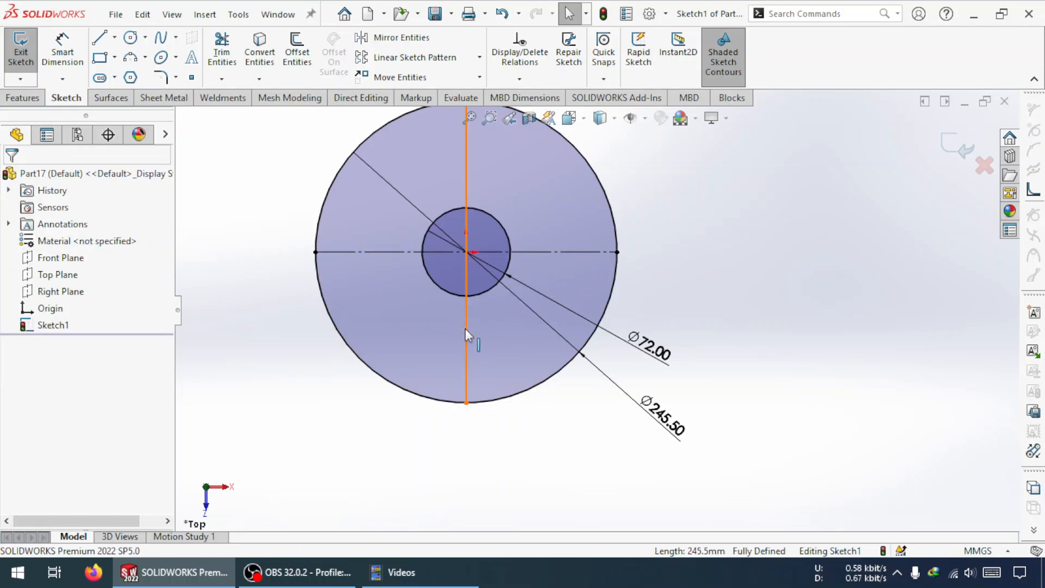
pyautogui.click(465, 329)
pyautogui.click(538, 284)
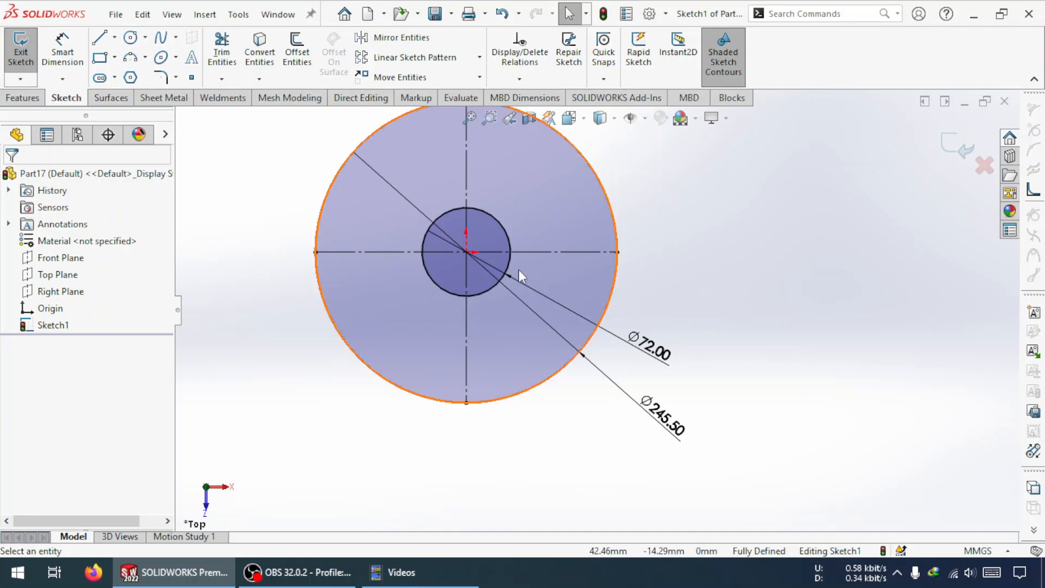
# Sketch three rectangles across the horizontal centreline between the circles, about 10 × 19, 12 × 25 and 8 × 25 mm from inside outward.
pyautogui.scroll(2, 519, 270)
pyautogui.scroll(-4, 636, 355)
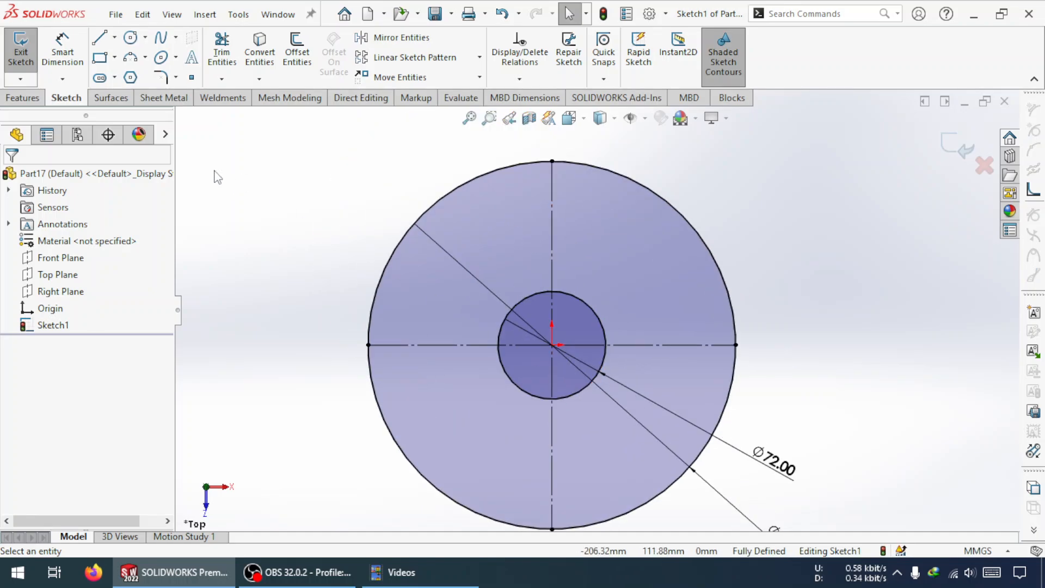
pyautogui.click(107, 62)
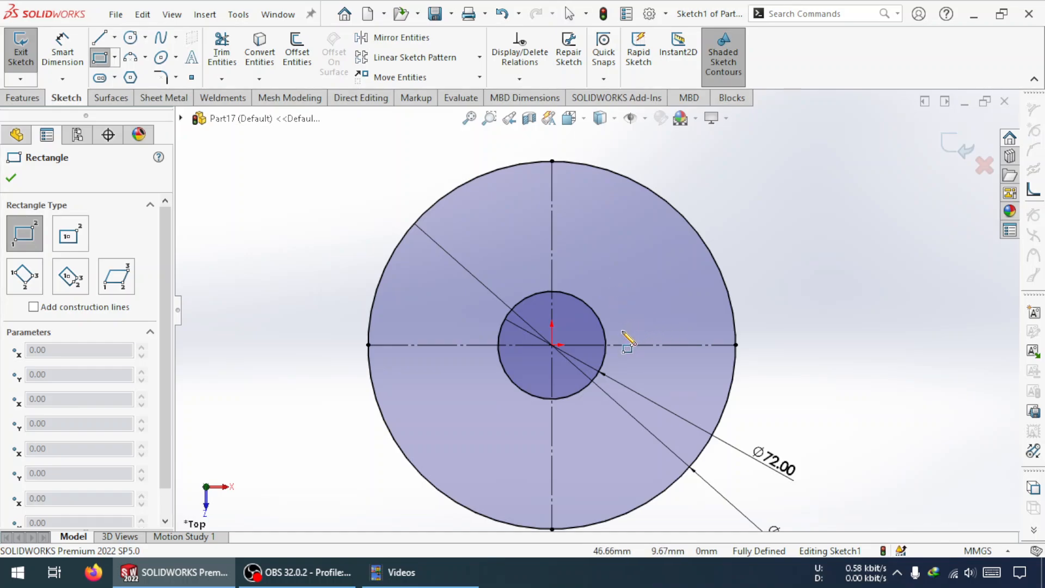
pyautogui.click(626, 329)
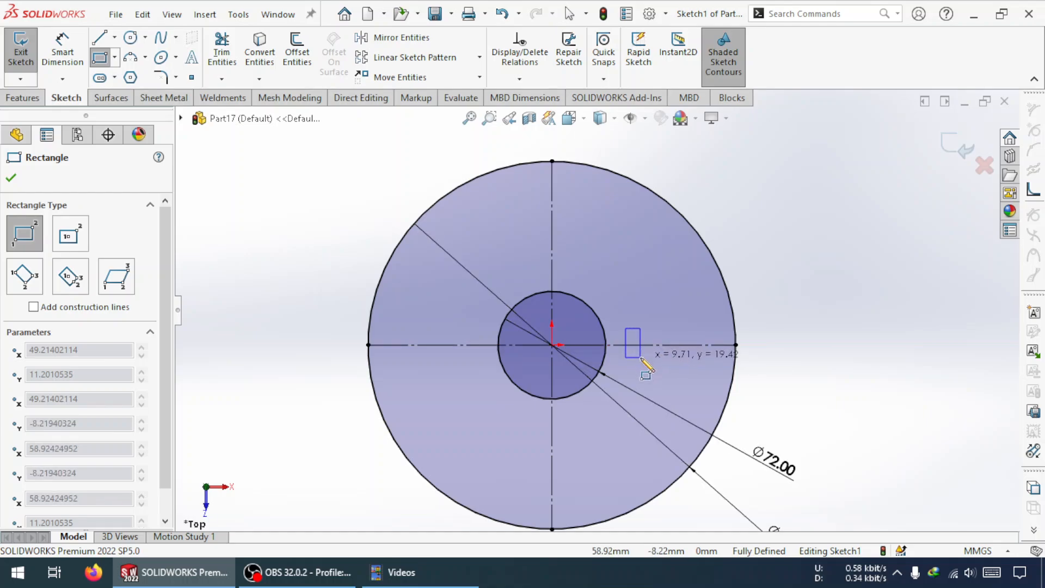
pyautogui.click(640, 358)
pyautogui.click(665, 329)
pyautogui.click(682, 365)
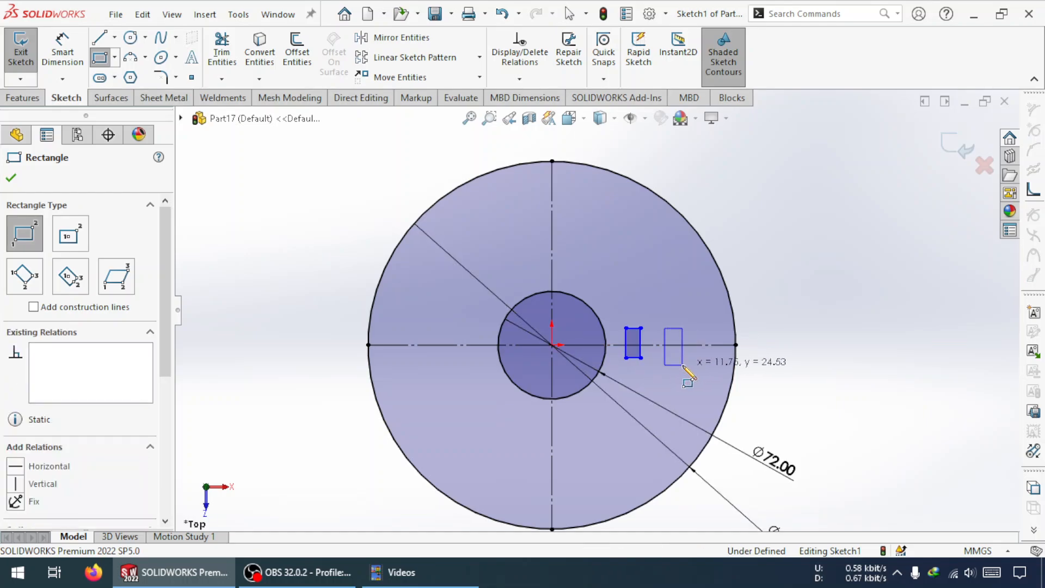
pyautogui.click(702, 329)
pyautogui.click(713, 365)
pyautogui.press('Escape')
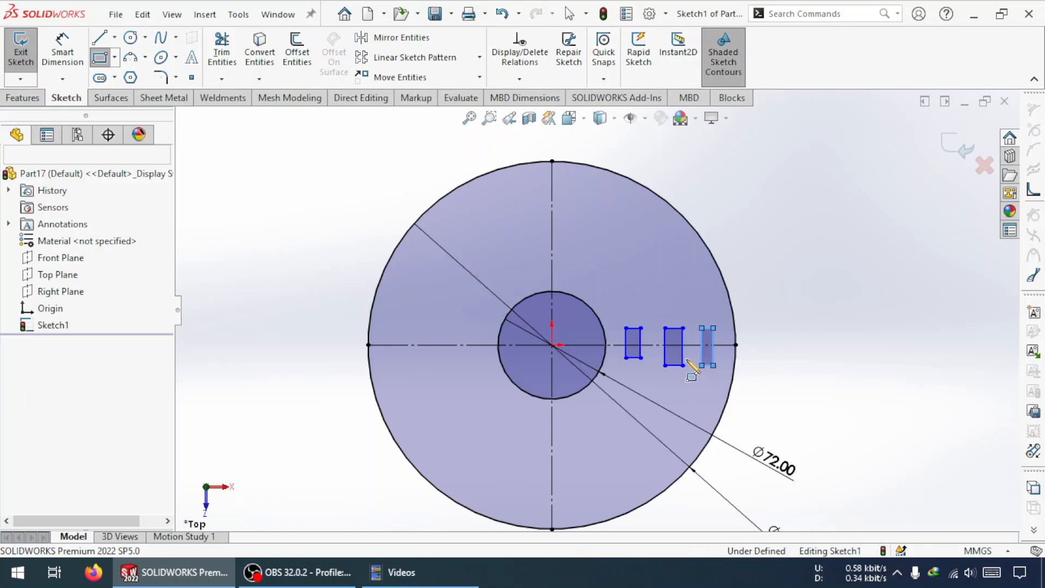
# Make the top edges of the three rectangles collinear.
pyautogui.scroll(-5, 701, 333)
pyautogui.click(724, 299)
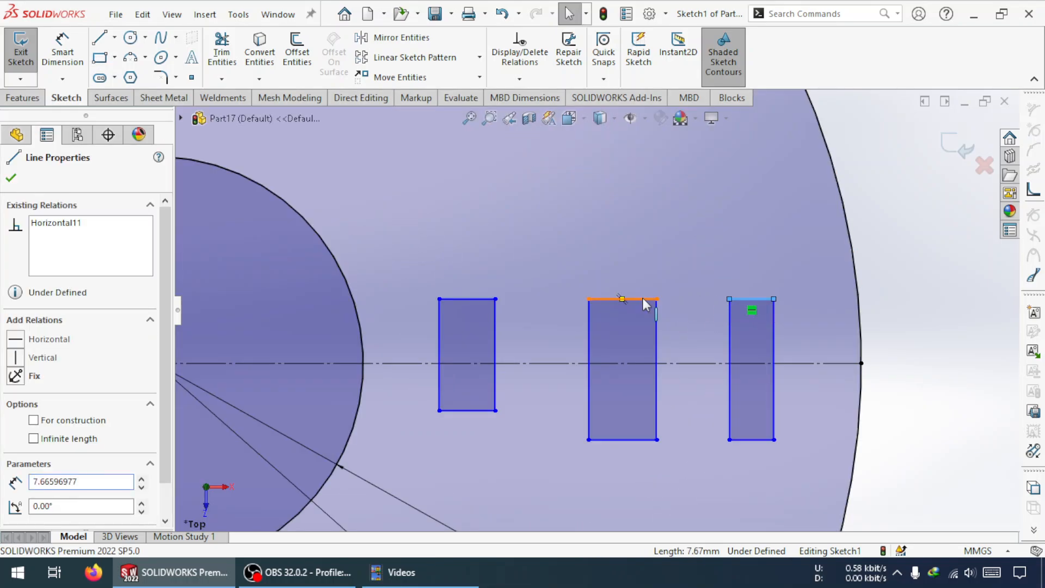
pyautogui.keyDown('ctrl'); pyautogui.click(620, 300); pyautogui.keyUp('ctrl')
pyautogui.keyDown('ctrl'); pyautogui.click(479, 299); pyautogui.keyUp('ctrl')
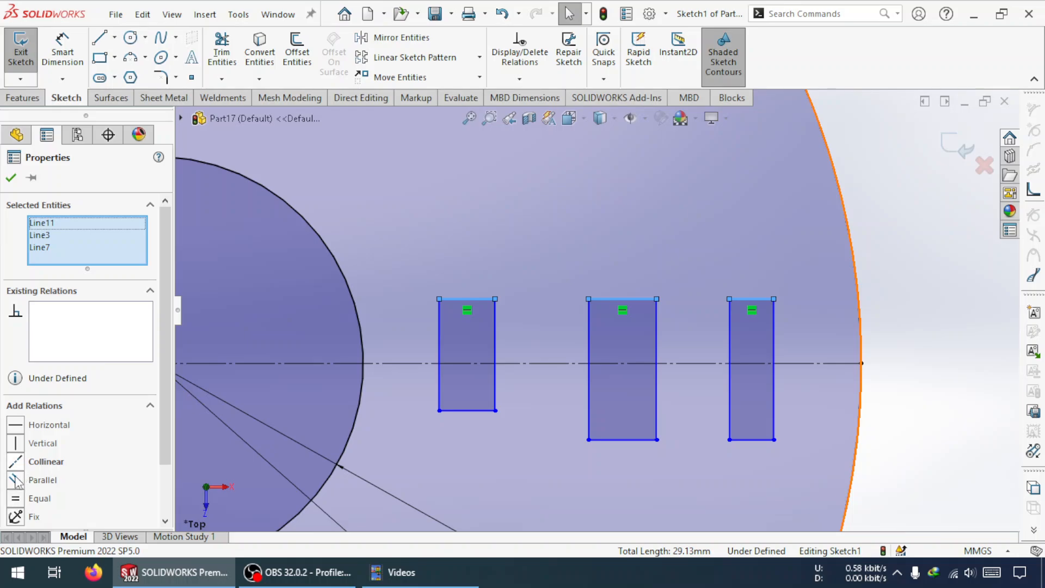
# Make the bottom edges of the three rectangles collinear.
pyautogui.click(475, 410)
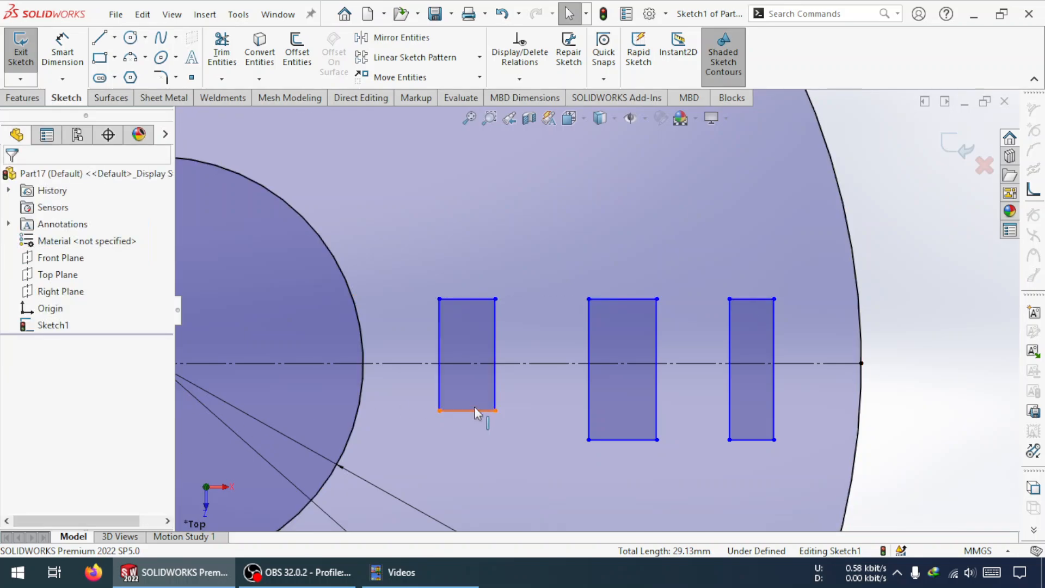
pyautogui.keyDown('ctrl'); pyautogui.click(641, 442); pyautogui.keyUp('ctrl')
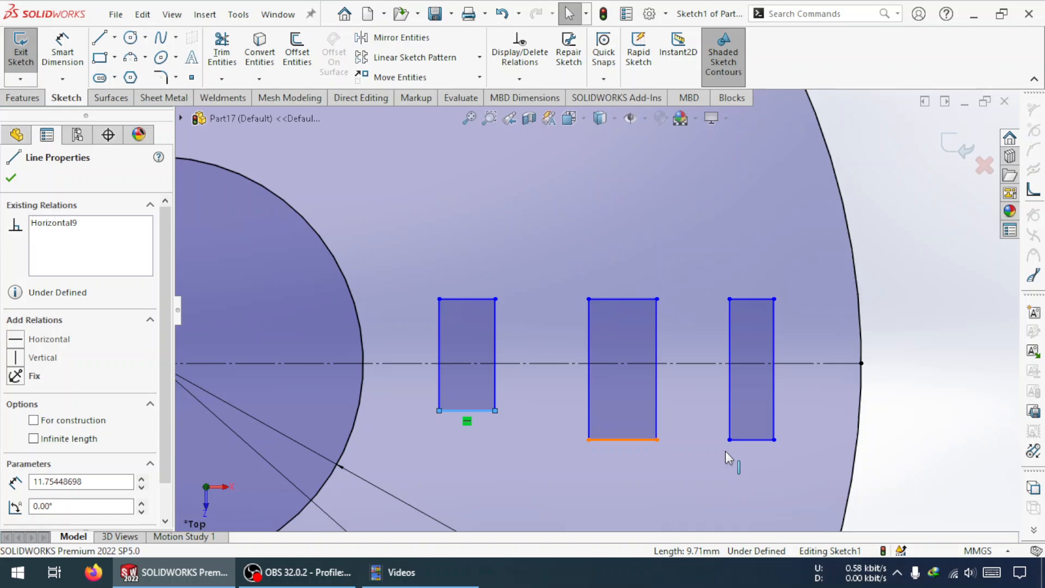
pyautogui.keyDown('ctrl'); pyautogui.click(763, 440); pyautogui.keyUp('ctrl')
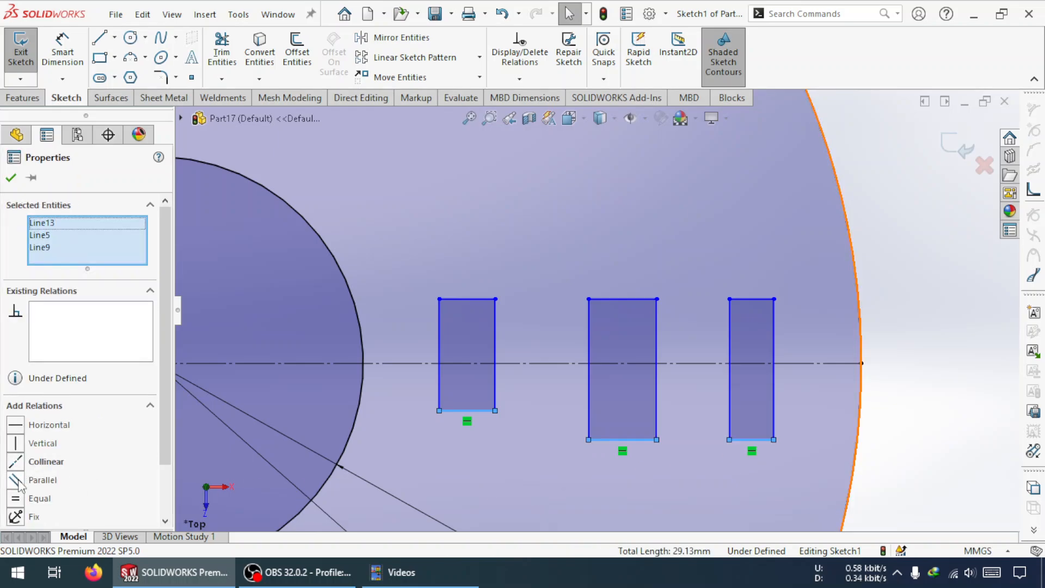
pyautogui.click(16, 461)
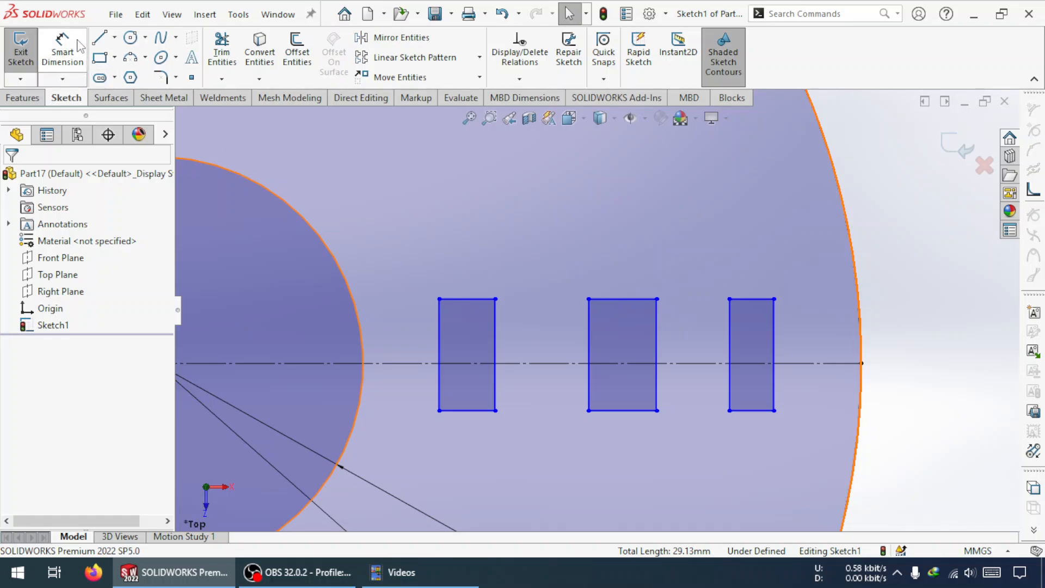
# Dimension the gap between the inner and middle rectangles to 5 mm.
pyautogui.click(62, 49)
pyautogui.click(514, 342)
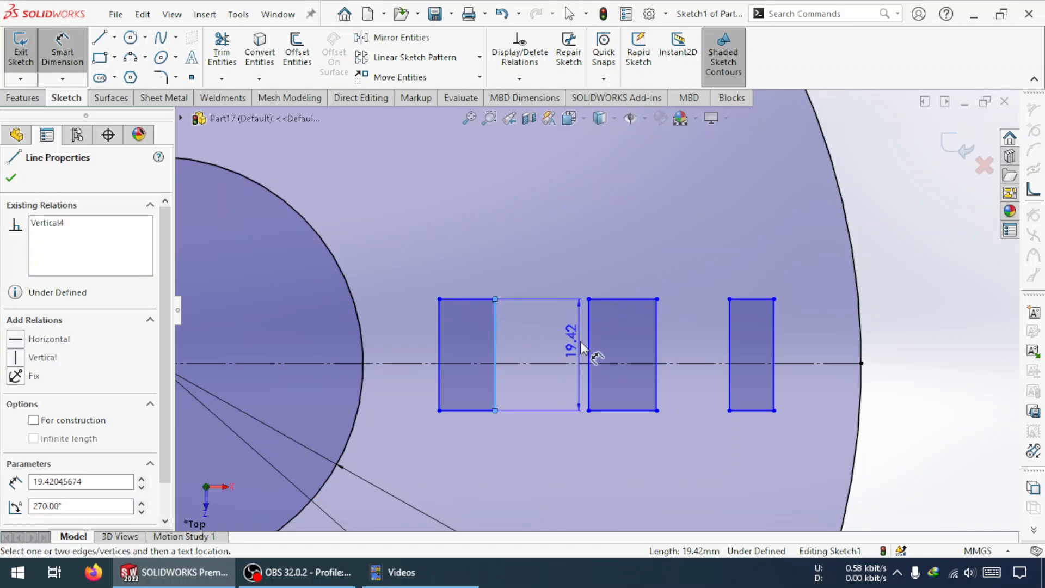
pyautogui.click(581, 342)
pyautogui.click(547, 269)
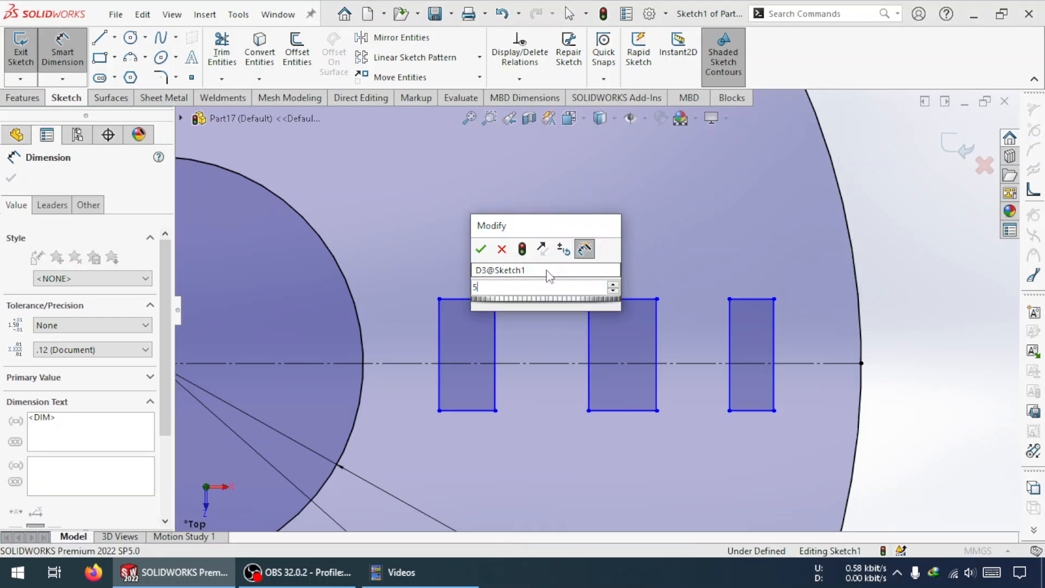
pyautogui.write('5')
pyautogui.press('Return')
# Dimension the gap between the middle and outer rectangles to 5 mm.
pyautogui.click(657, 338)
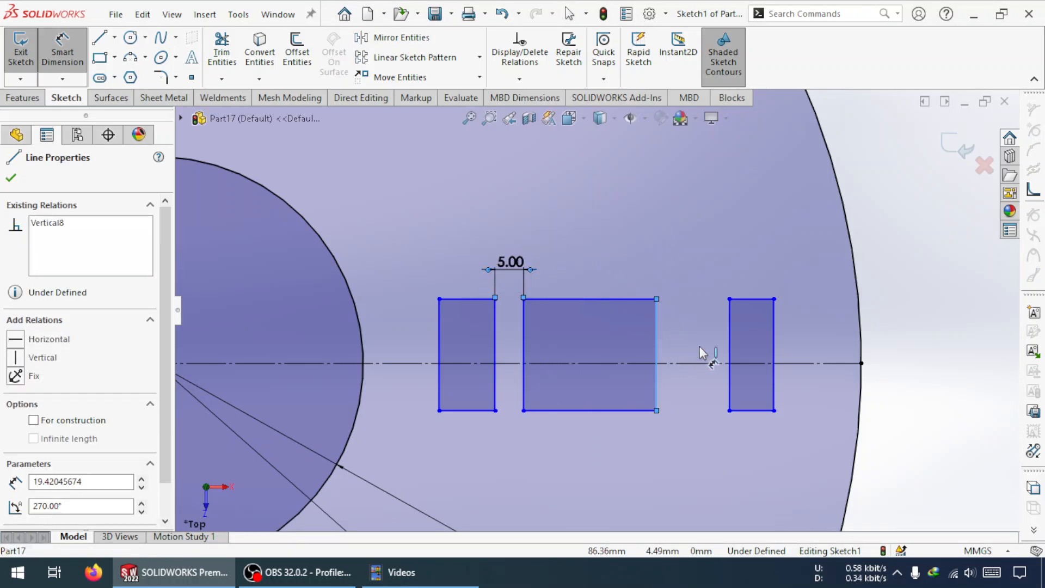
pyautogui.click(730, 352)
pyautogui.click(687, 270)
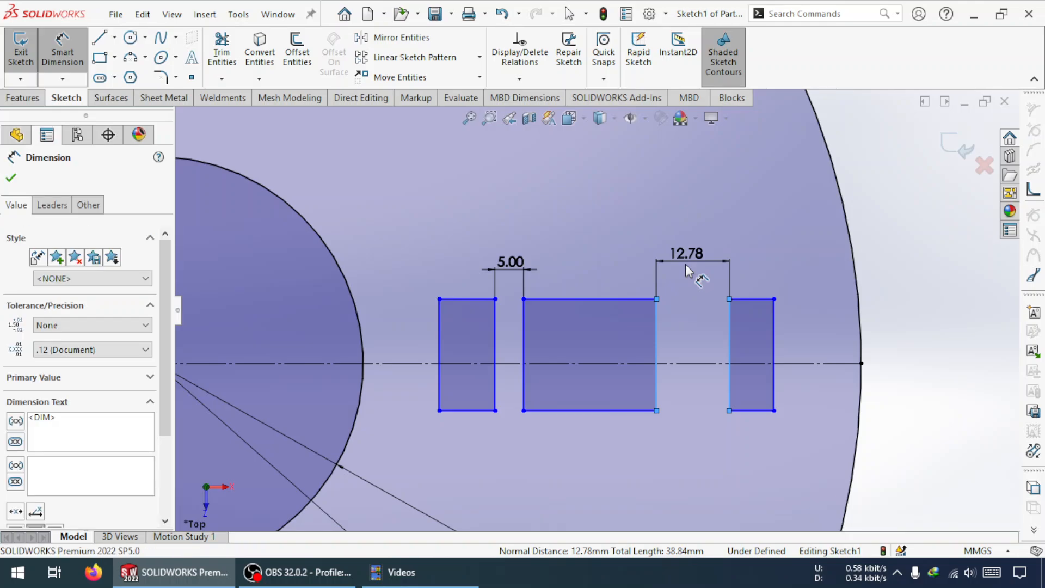
pyautogui.write('5')
pyautogui.press('Return')
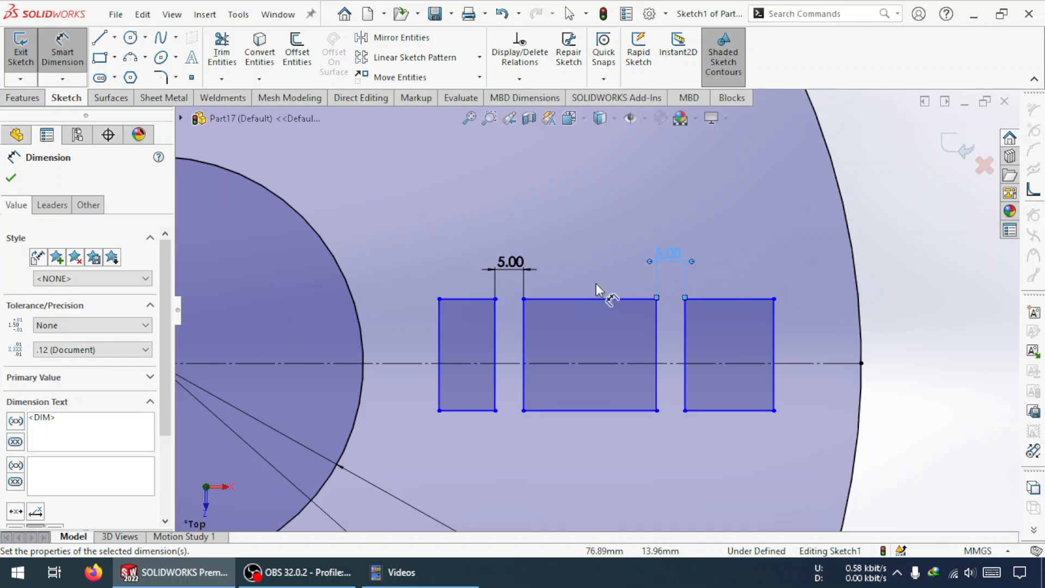
# Dimension the width of the outer rectangle to 20 mm.
pyautogui.scroll(5, 490, 375)
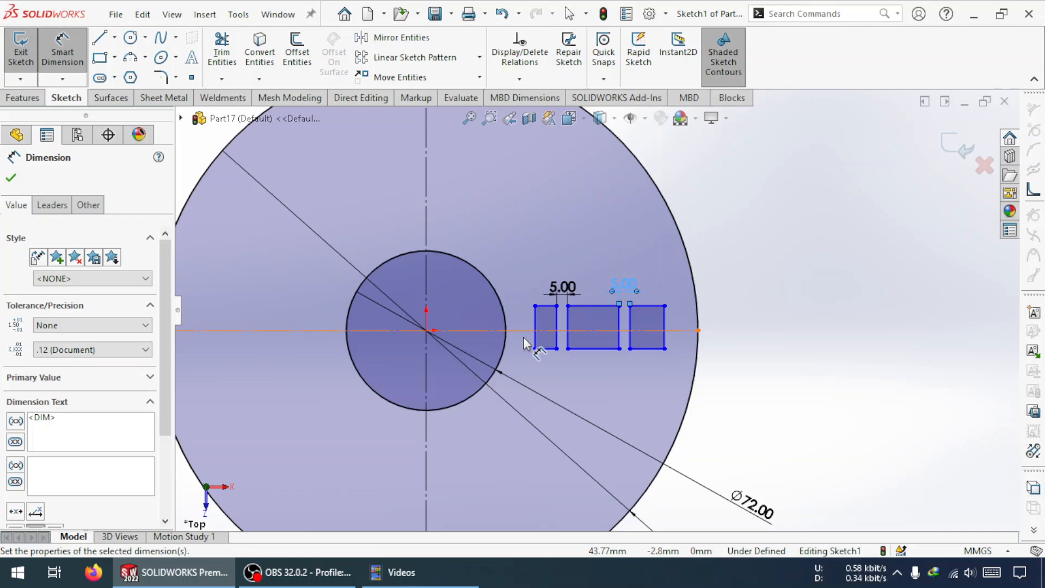
pyautogui.scroll(-3, 523, 338)
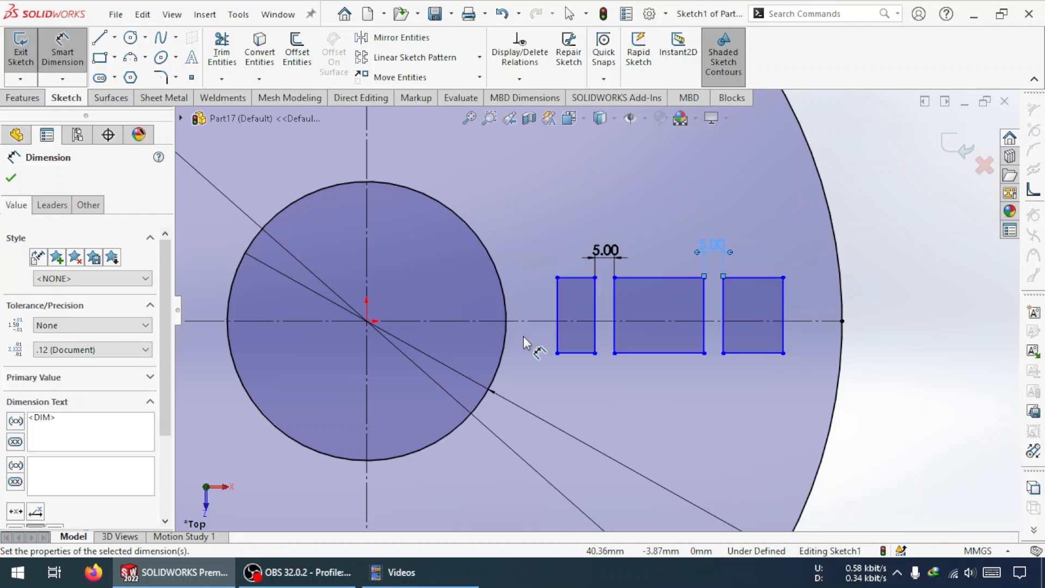
pyautogui.click(754, 353)
pyautogui.click(752, 422)
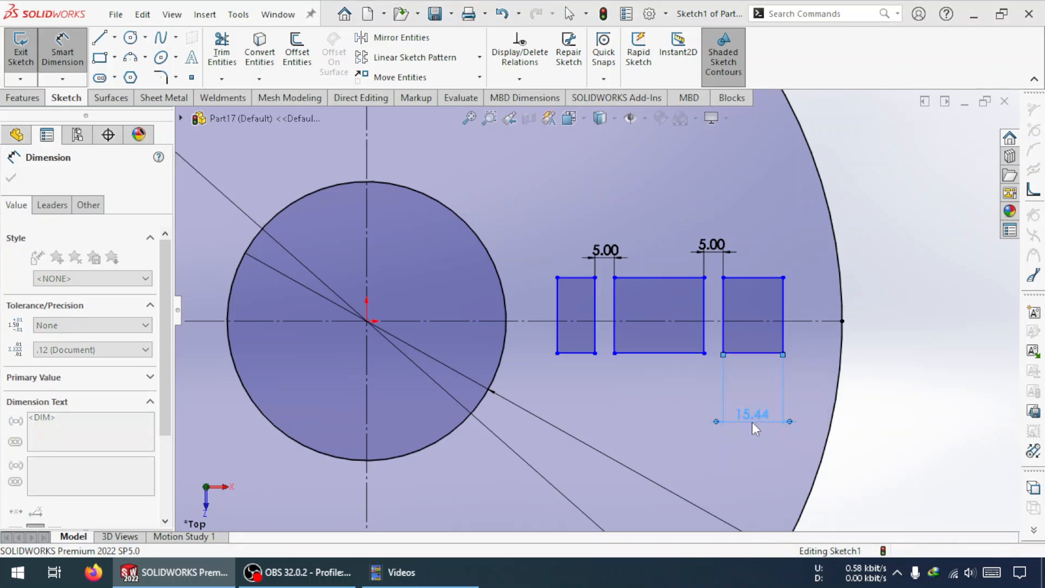
pyautogui.write('20')
pyautogui.press('Return')
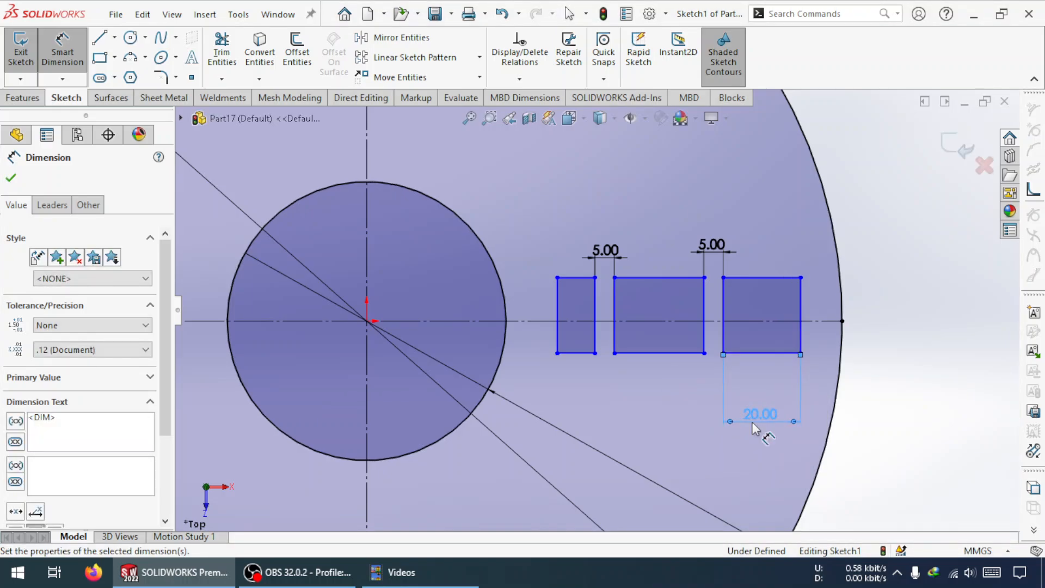
# Dimension the height of the outer rectangle to 10 mm.
pyautogui.click(802, 343)
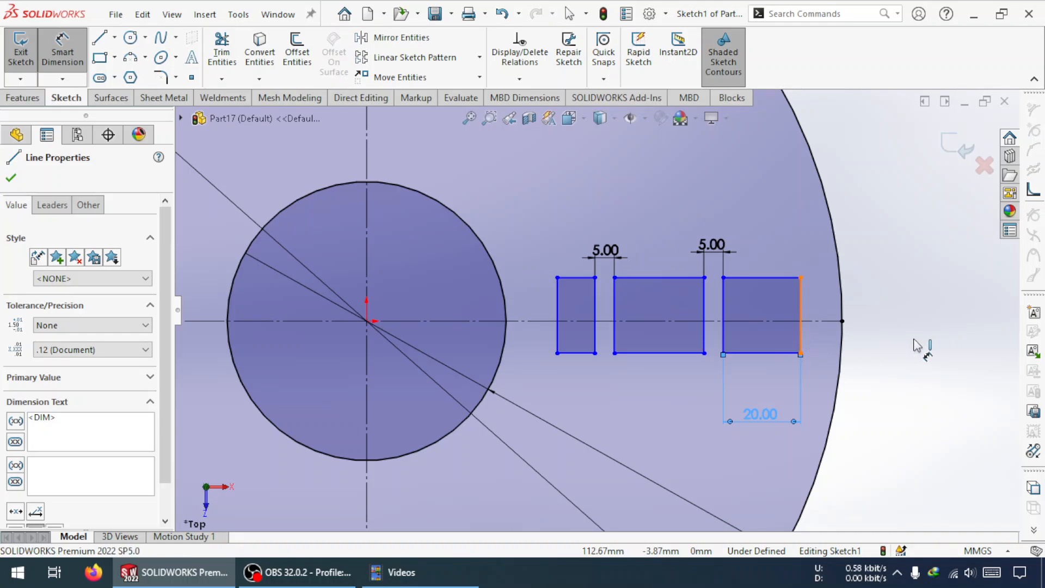
pyautogui.click(905, 335)
pyautogui.write('10')
pyautogui.press('Return')
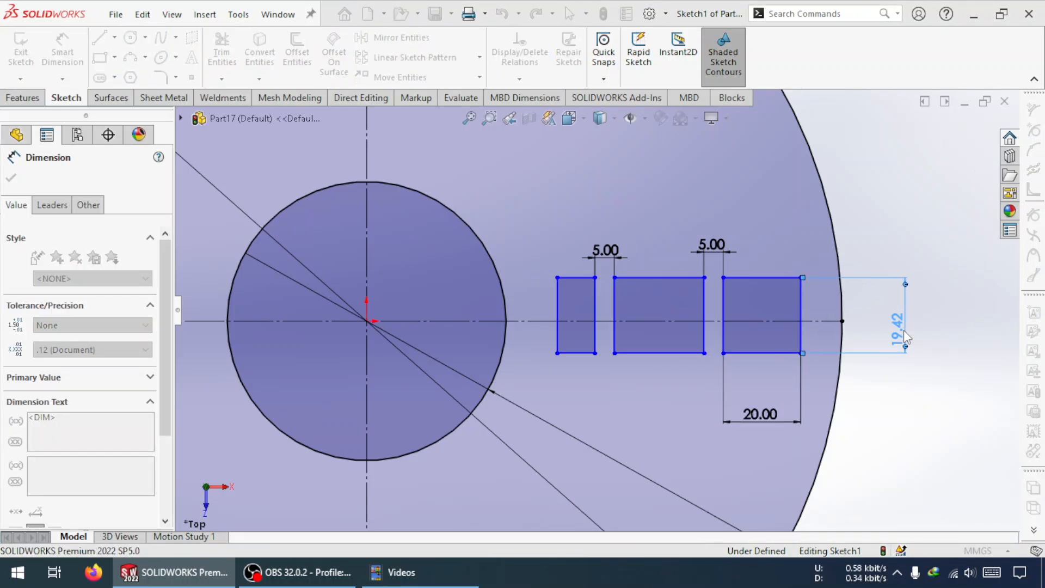
pyautogui.press('Escape')
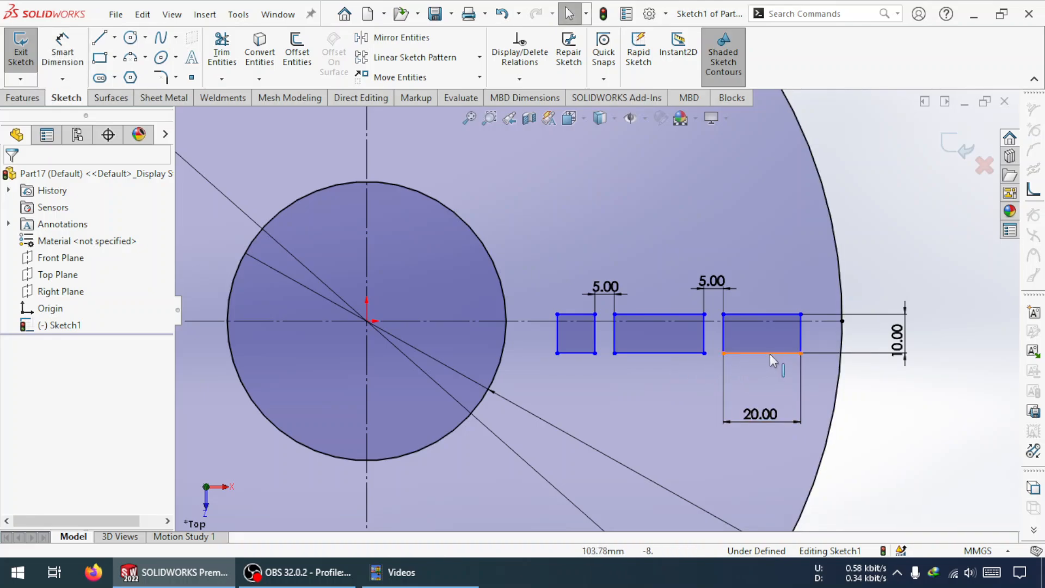
# Make the bottom edges of the three rectangles equal in length and move the row outward, clear of the inner circle.
pyautogui.click(789, 353)
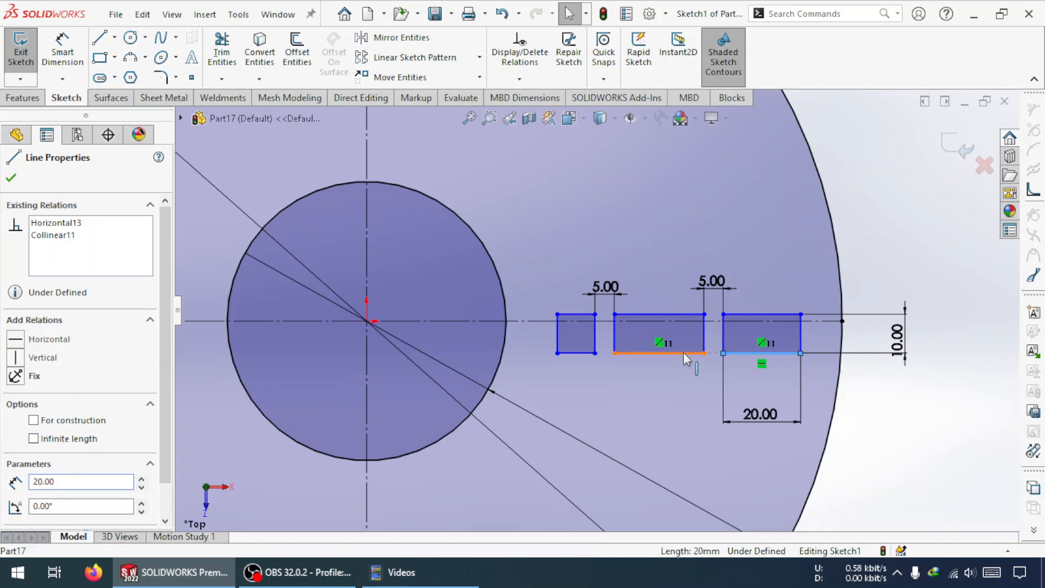
pyautogui.keyDown('ctrl'); pyautogui.click(680, 353); pyautogui.keyUp('ctrl')
pyautogui.keyDown('ctrl'); pyautogui.click(587, 354); pyautogui.keyUp('ctrl')
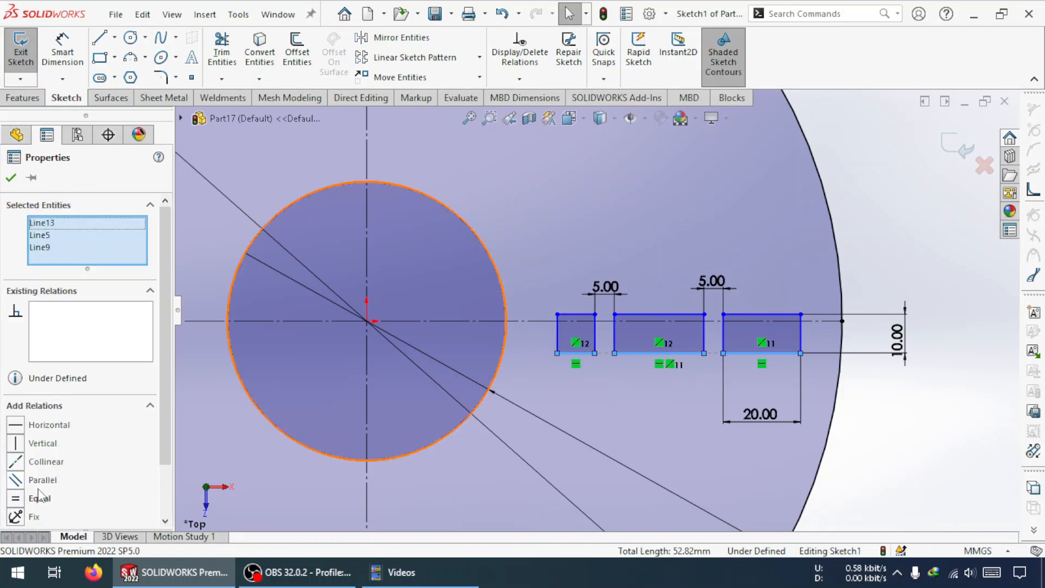
pyautogui.click(16, 498)
pyautogui.click(378, 421)
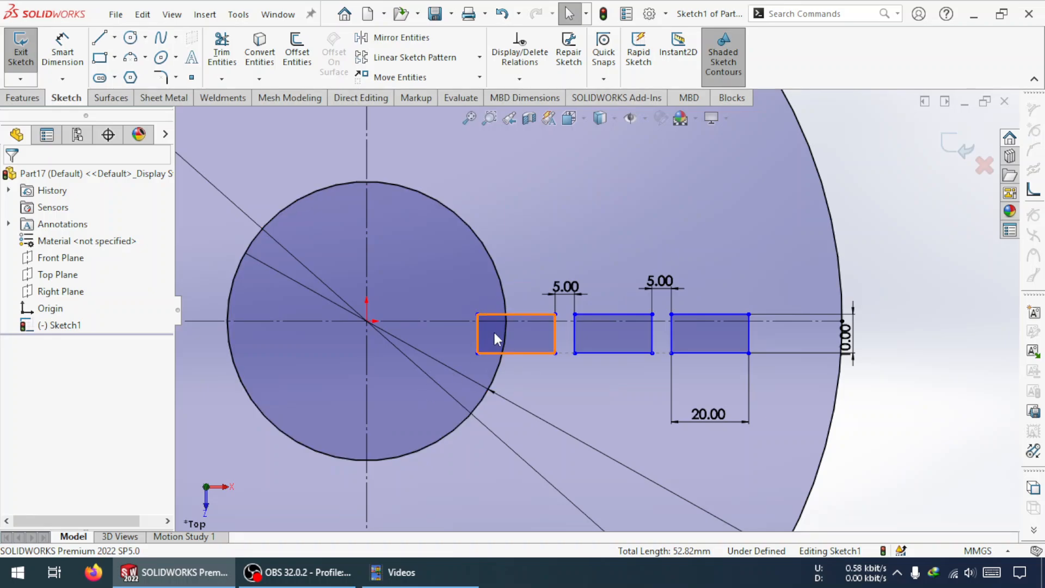
pyautogui.moveTo(477, 344); pyautogui.dragTo(550, 342)
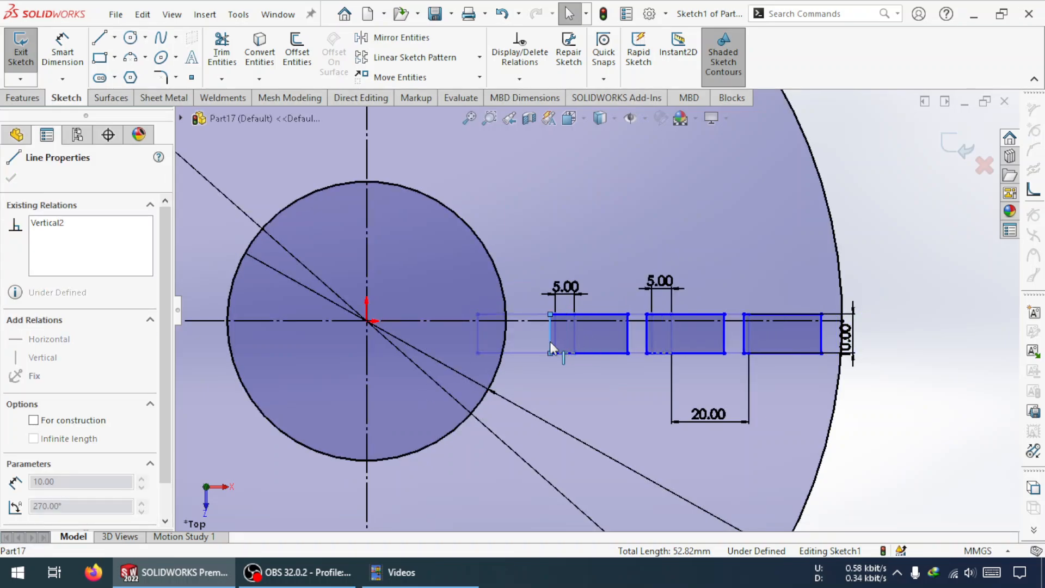
pyautogui.click(829, 455)
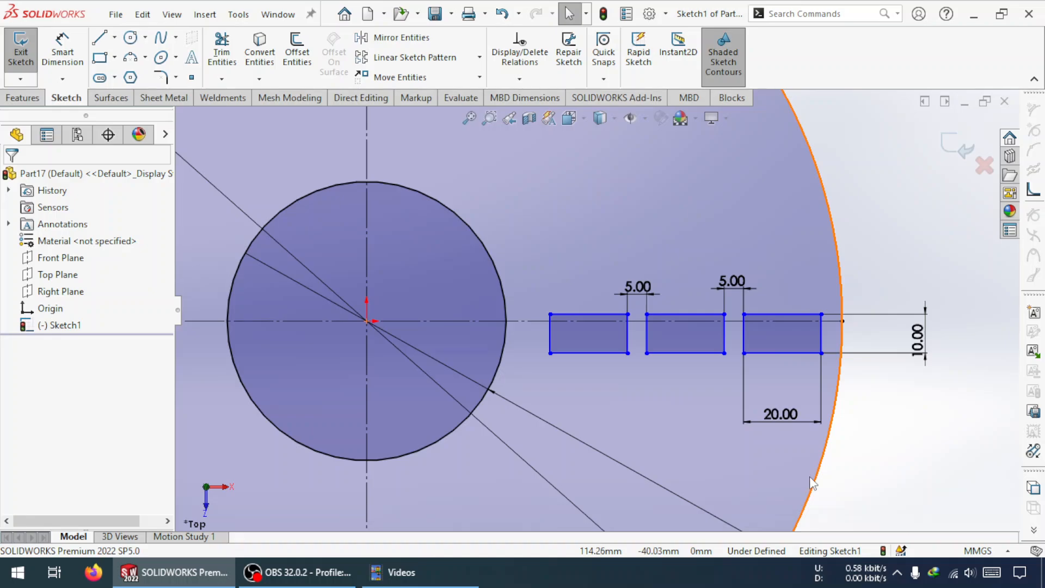
# Dimension the inner rectangle's near edge 40 mm from the vertical centreline and shift the dimension text outside its extension lines.
pyautogui.click(62, 52)
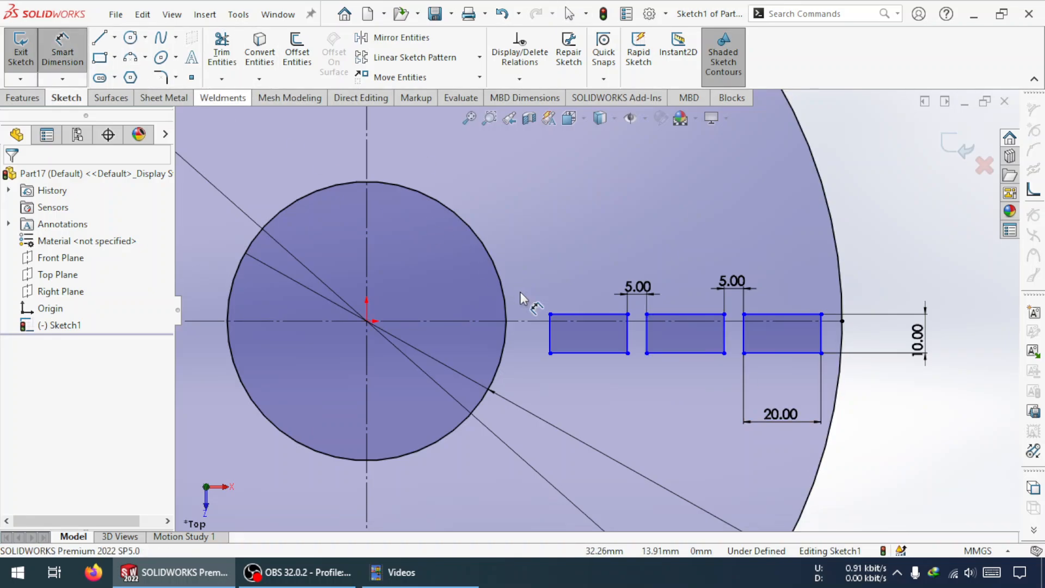
pyautogui.click(548, 341)
pyautogui.click(367, 410)
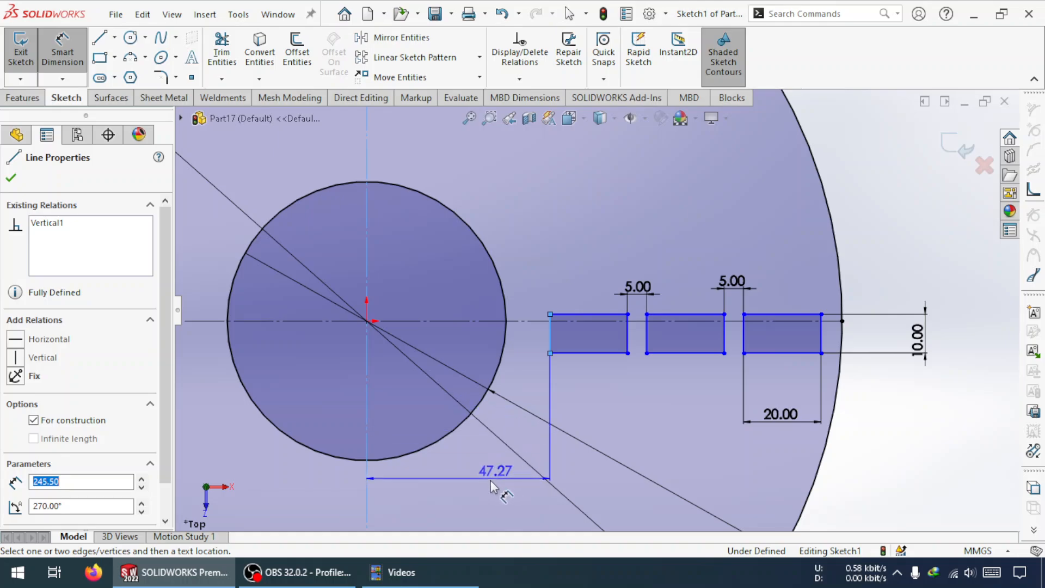
pyautogui.click(443, 476)
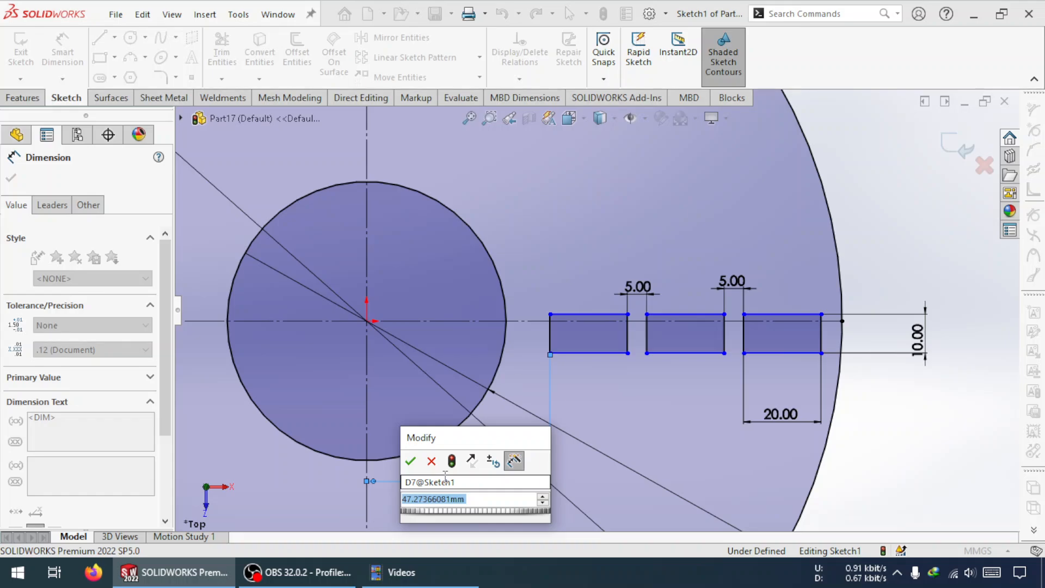
pyautogui.write('40')
pyautogui.press('Return')
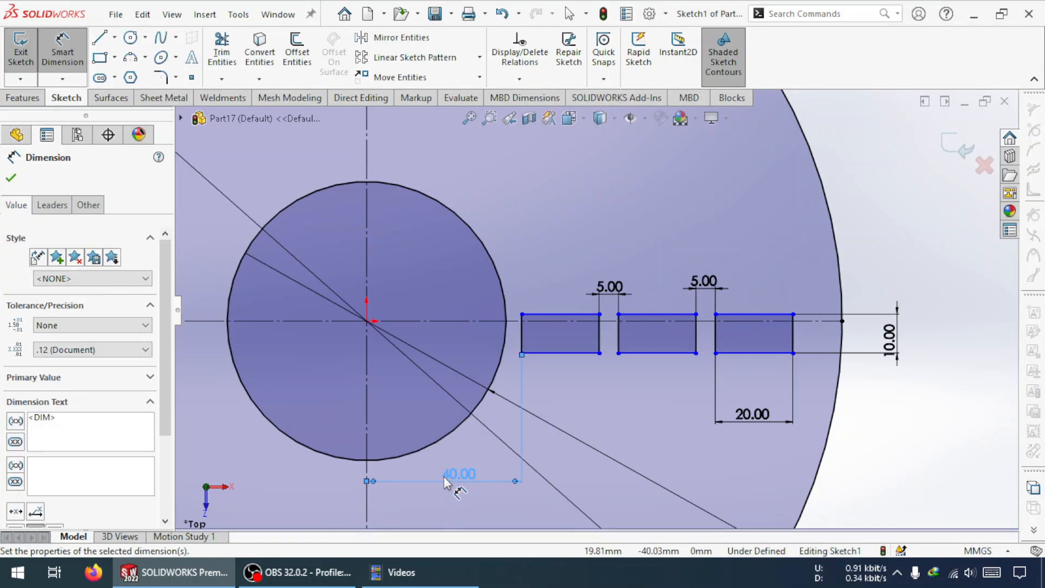
pyautogui.moveTo(450, 479); pyautogui.dragTo(543, 467)
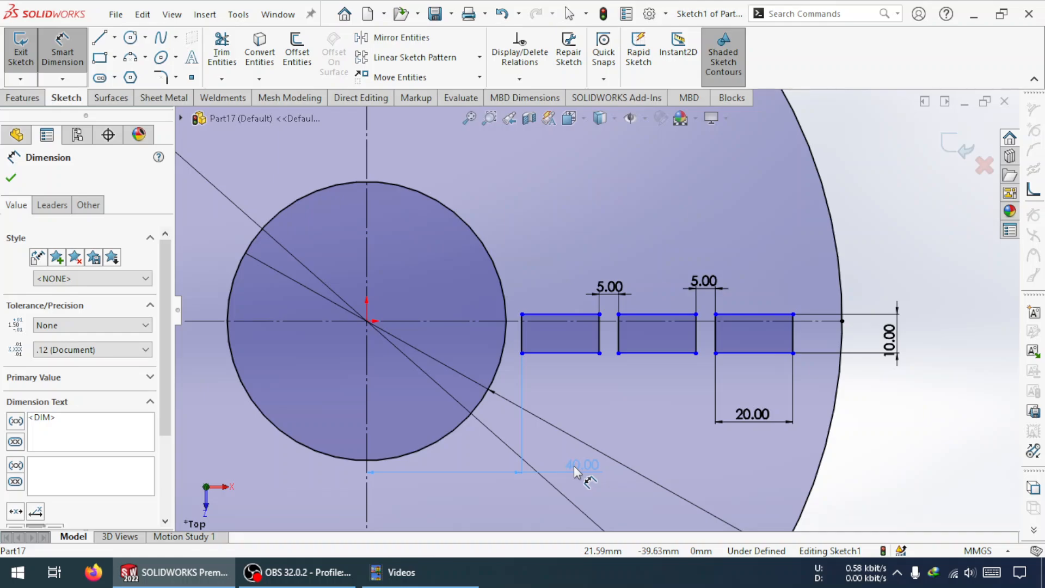
pyautogui.press('Escape')
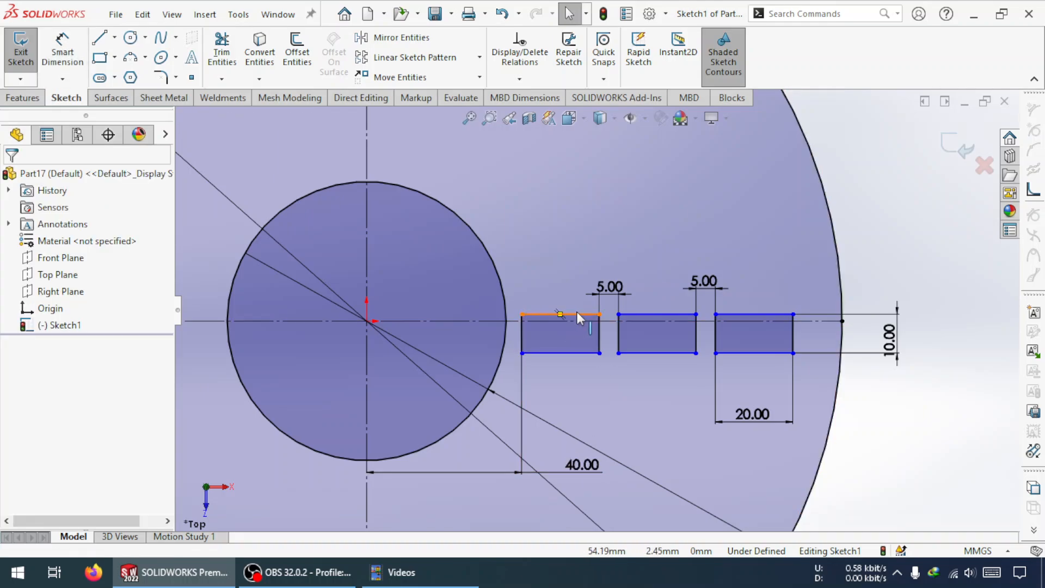
# Make the inner rectangle's top and bottom edges symmetric about the horizontal centreline.
pyautogui.click(579, 317)
pyautogui.keyDown('ctrl'); pyautogui.click(577, 323); pyautogui.keyUp('ctrl')
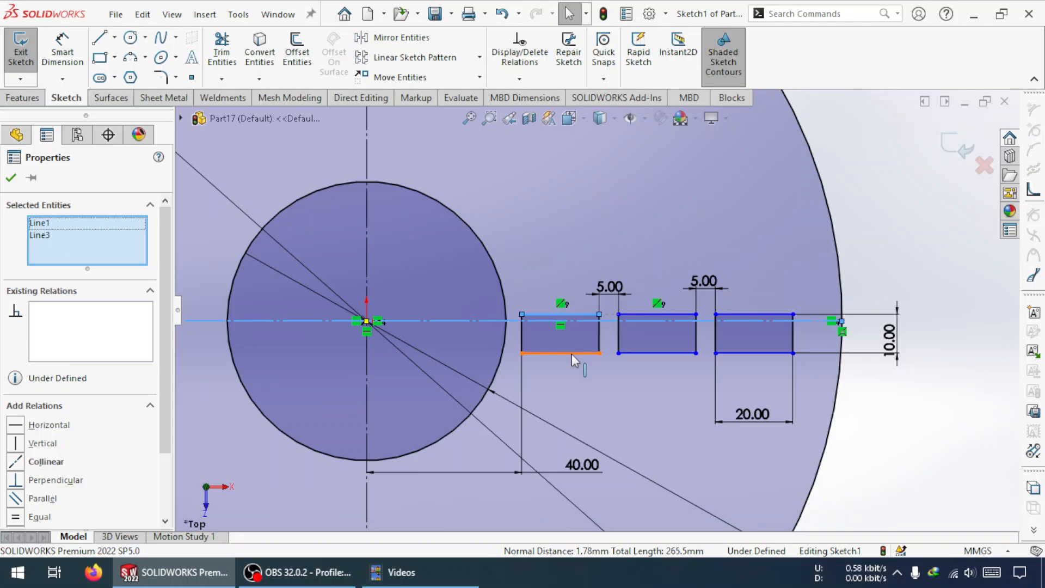
pyautogui.keyDown('ctrl'); pyautogui.click(572, 354); pyautogui.keyUp('ctrl')
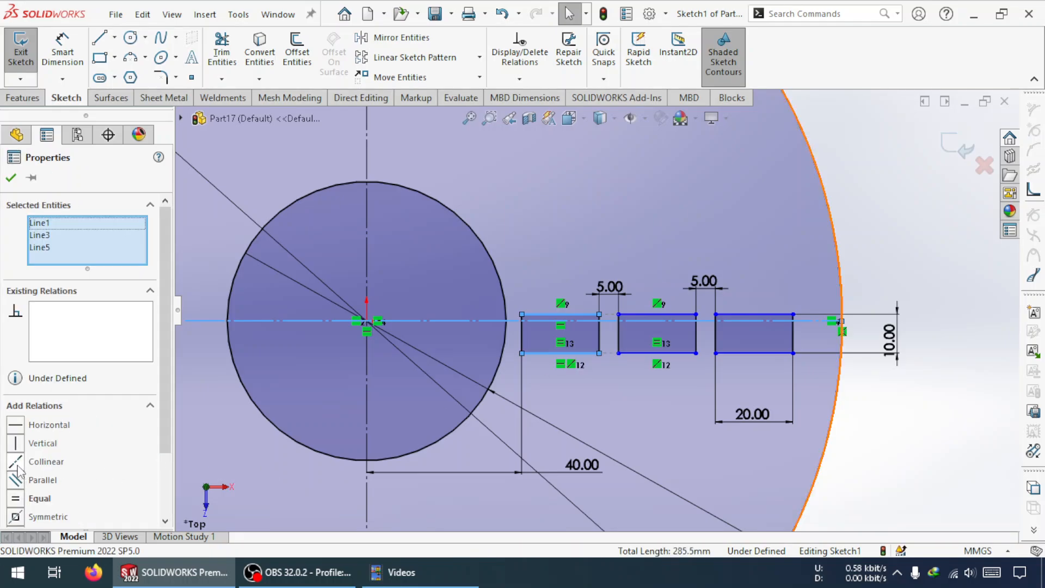
pyautogui.click(16, 519)
pyautogui.press('Escape')
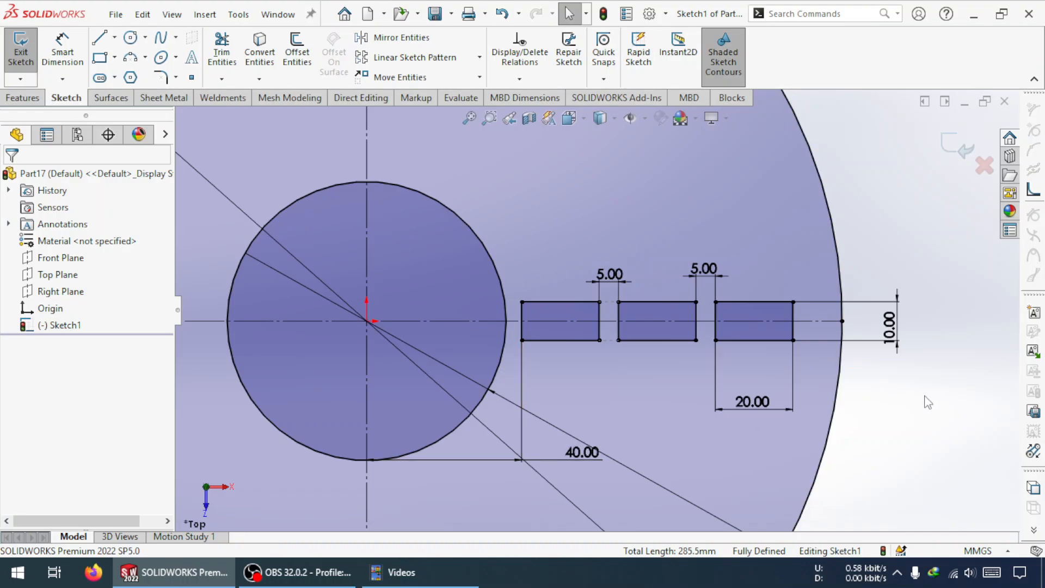
# Create a circular sketch pattern of the three rectangles about the origin with 6 equally spaced instances over 360 degrees.
pyautogui.scroll(5, 742, 383)
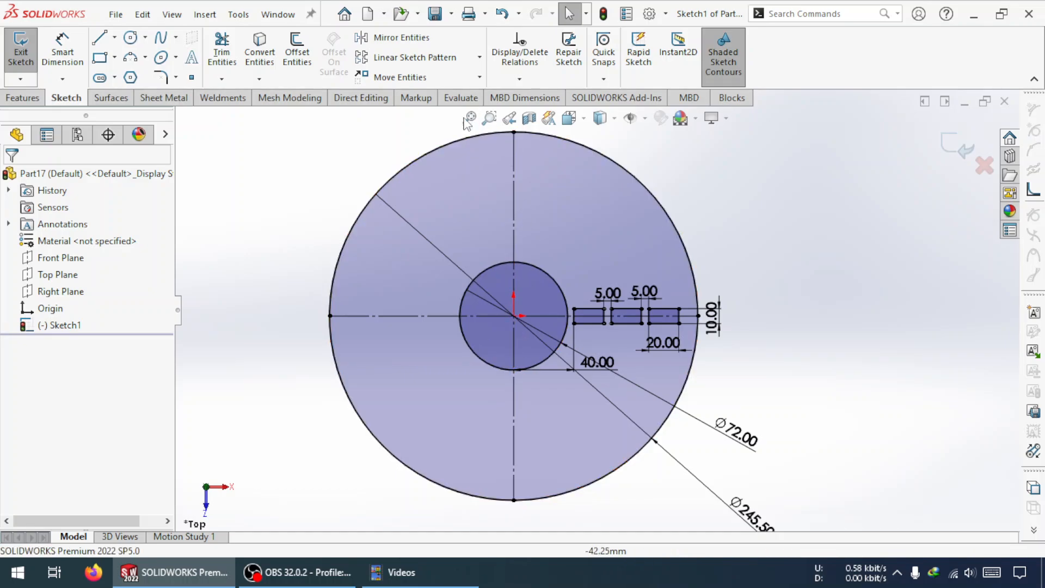
pyautogui.click(480, 57)
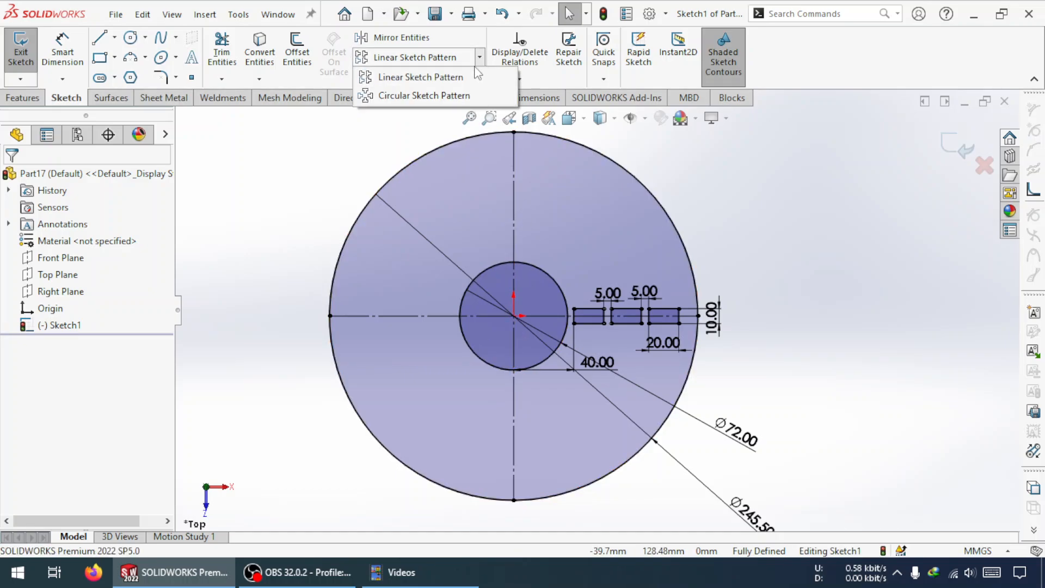
pyautogui.click(440, 96)
pyautogui.scroll(-5, 601, 318)
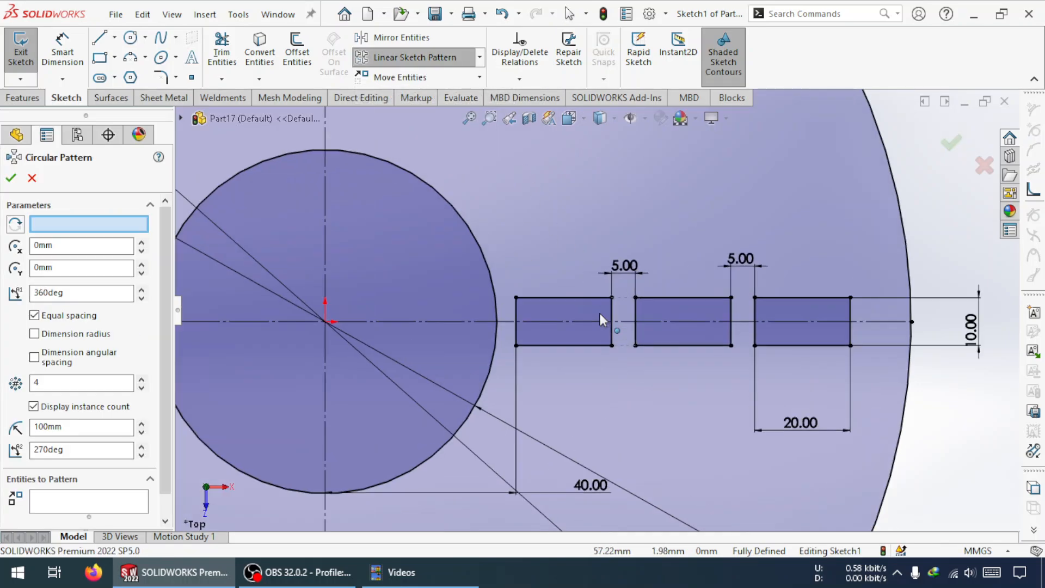
pyautogui.click(587, 319)
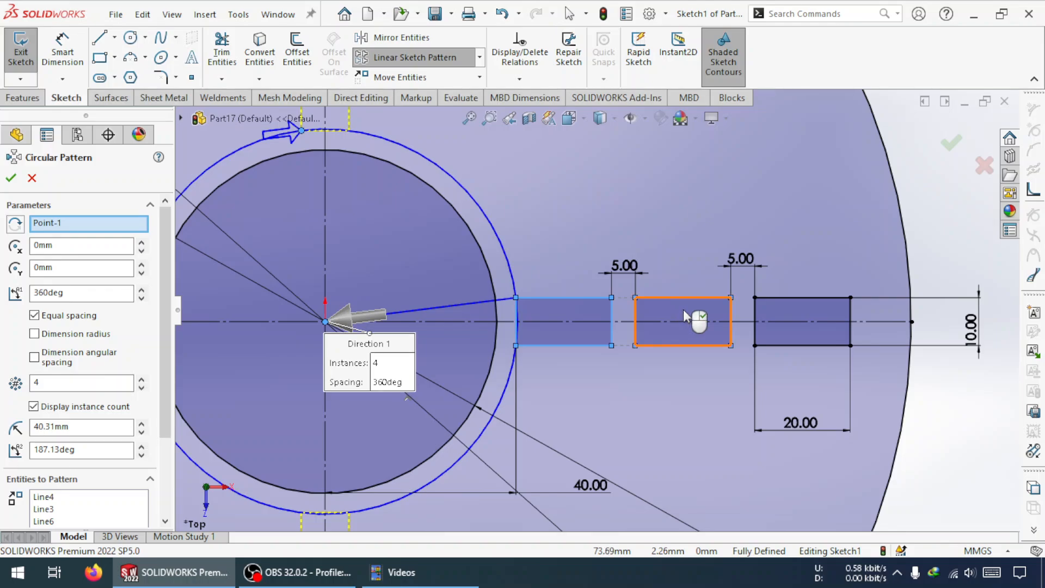
pyautogui.click(816, 322)
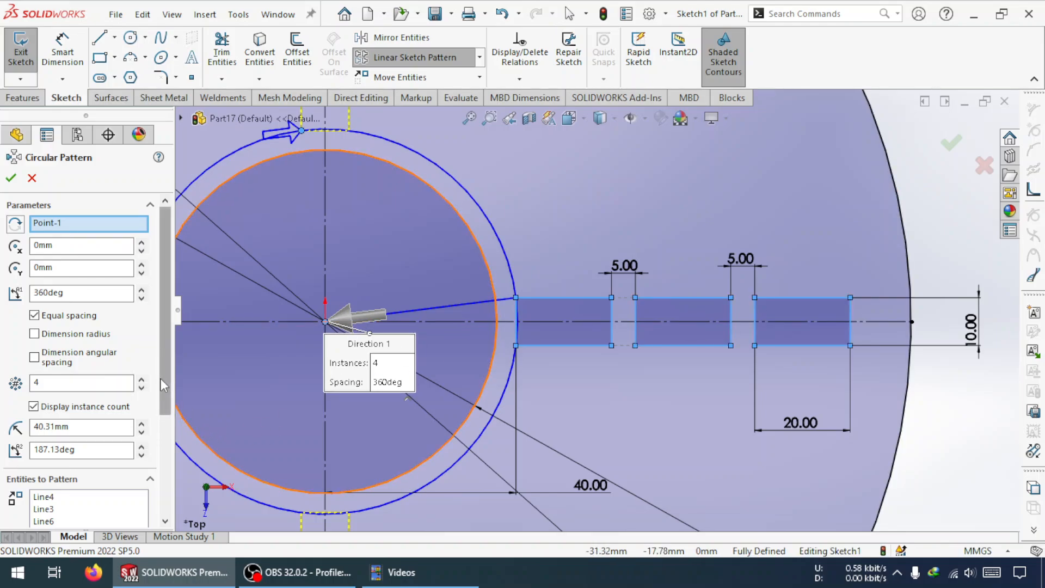
pyautogui.click(141, 379)
pyautogui.click(141, 379)
pyautogui.press('f')
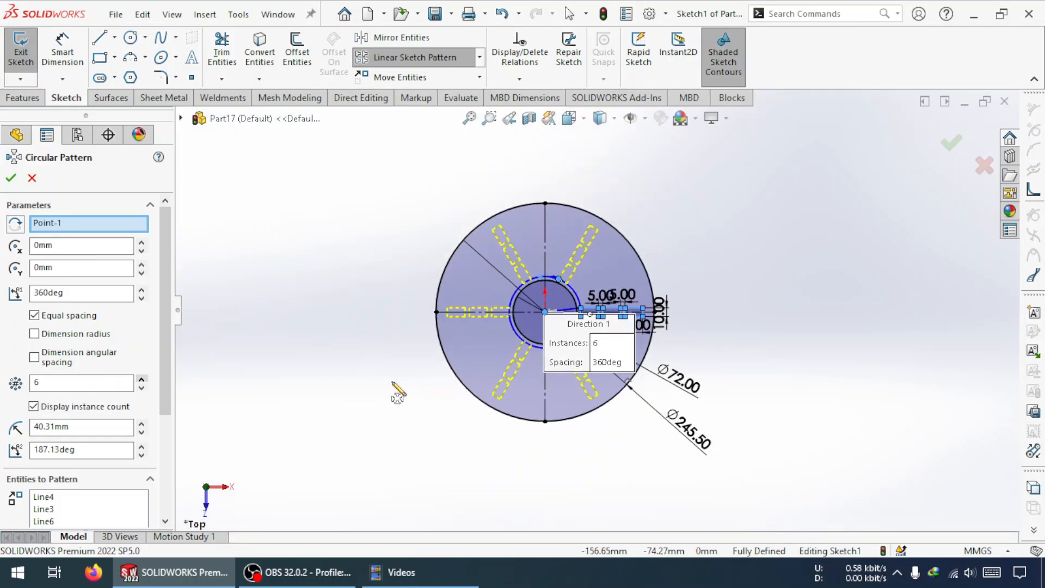
pyautogui.click(10, 178)
# Draw a centreline from the origin through the upper-left row of patterned rectangles to the outer circle.
pyautogui.scroll(-6, 553, 277)
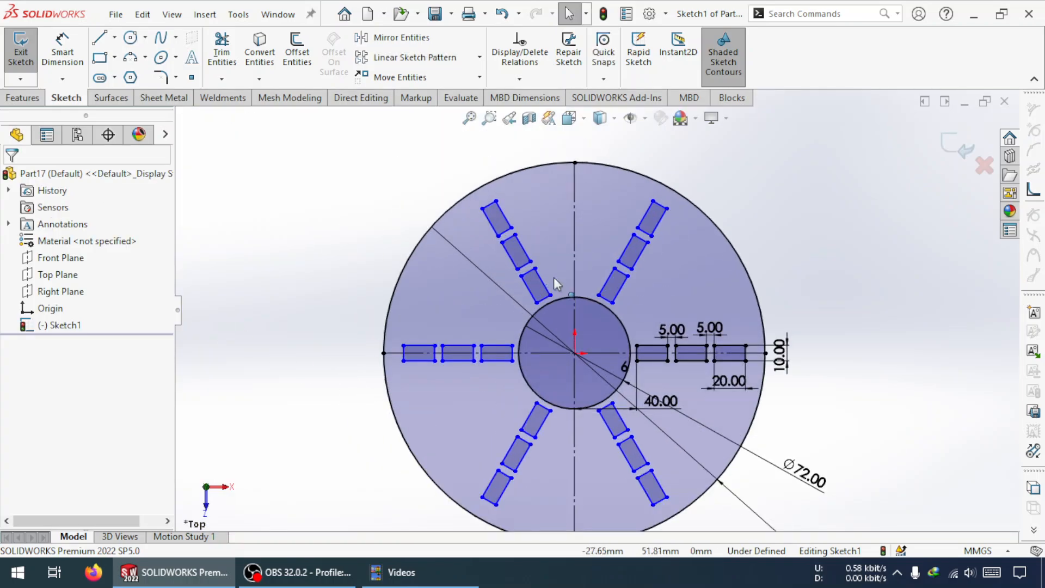
pyautogui.press('f')
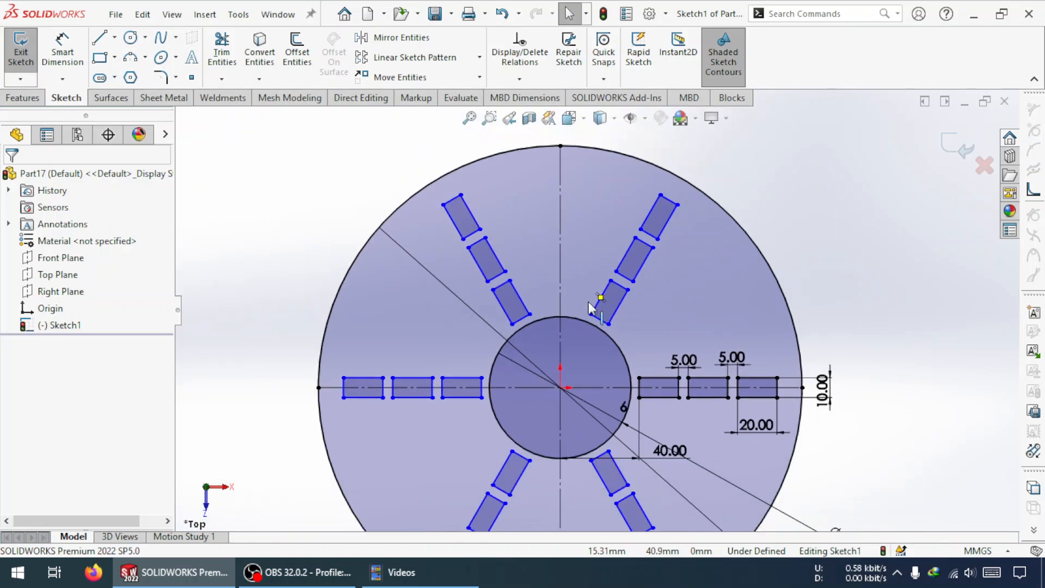
pyautogui.scroll(-3, 571, 270)
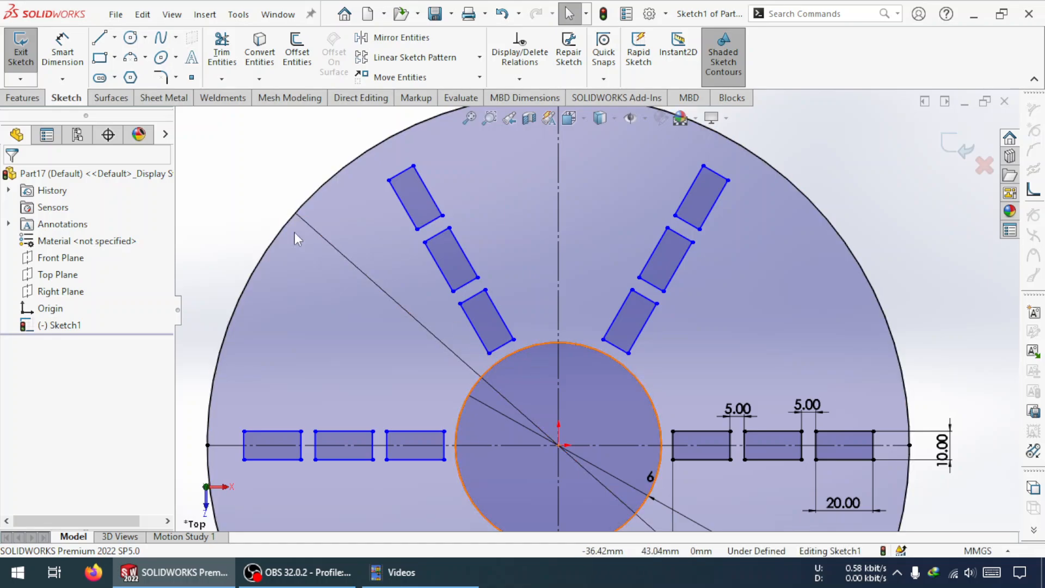
pyautogui.click(130, 38)
pyautogui.click(114, 37)
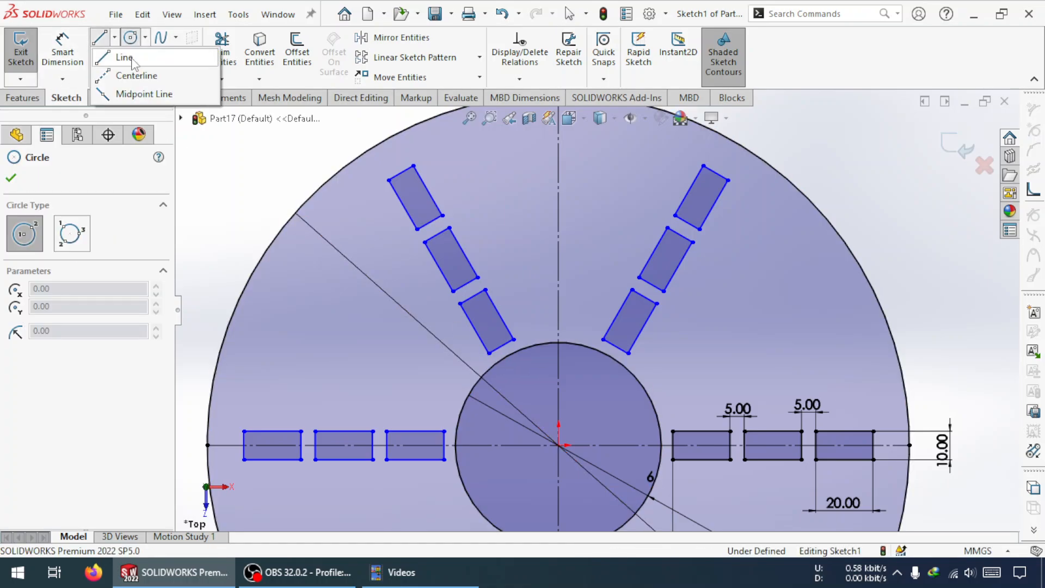
pyautogui.click(142, 76)
pyautogui.click(559, 445)
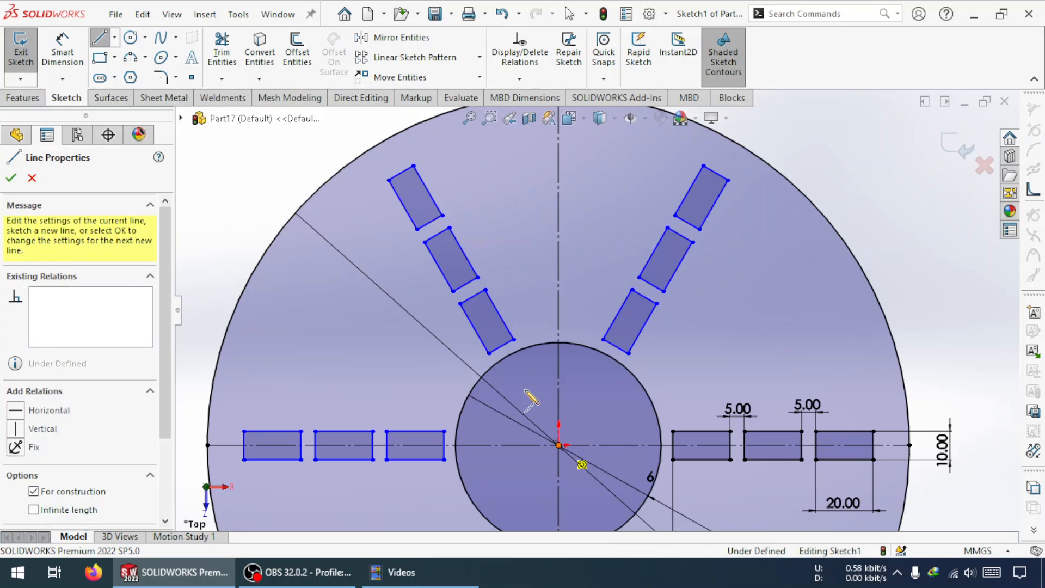
pyautogui.click(382, 143)
pyautogui.press('Escape')
pyautogui.scroll(-3, 403, 215)
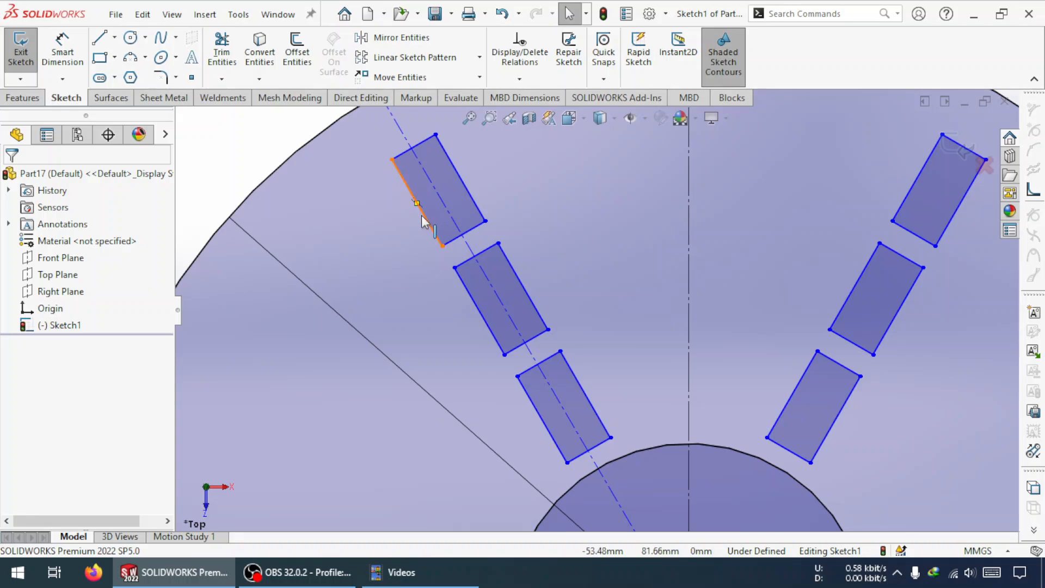
# Dimension the angle between the vertical centreline and the slanted upper-left centreline as 30°.
pyautogui.scroll(3, 609, 267)
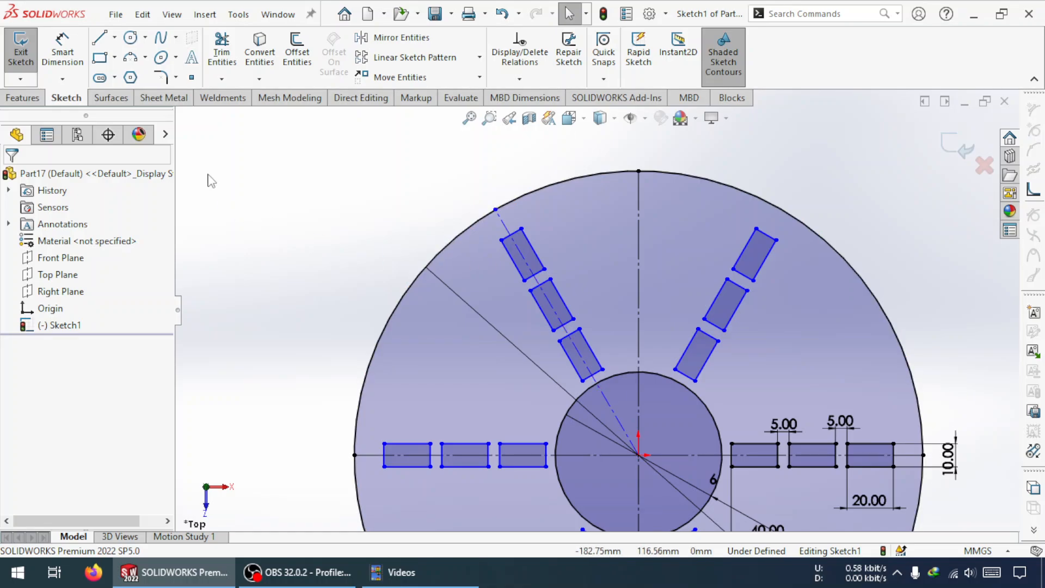
pyautogui.click(63, 51)
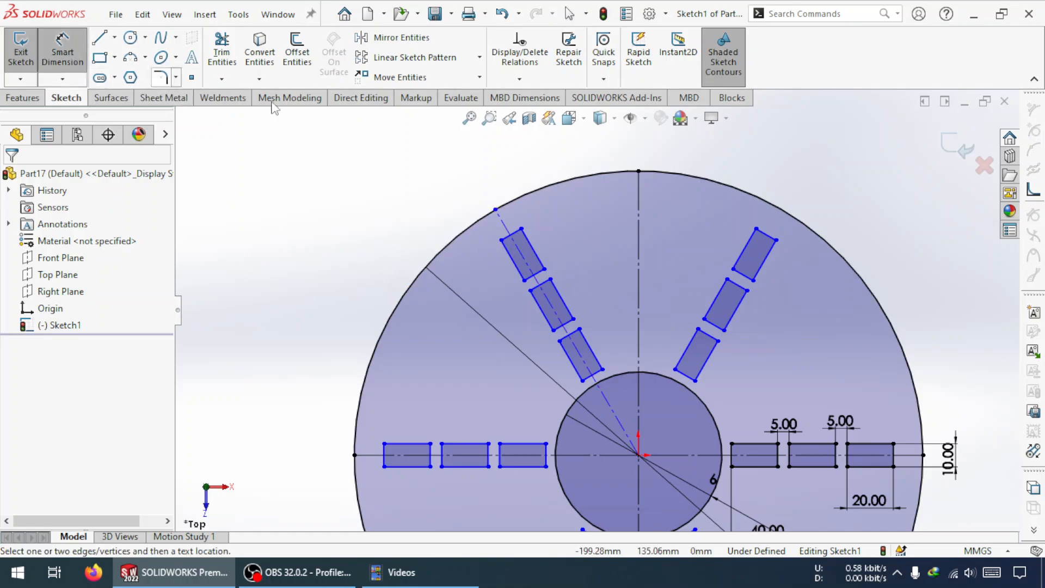
pyautogui.click(637, 323)
pyautogui.click(554, 308)
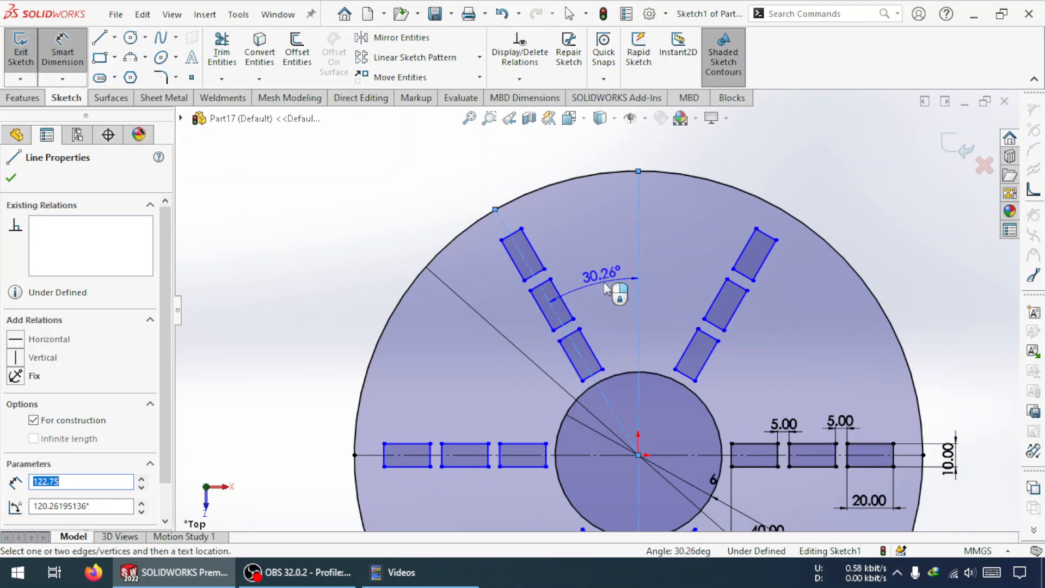
pyautogui.click(603, 282)
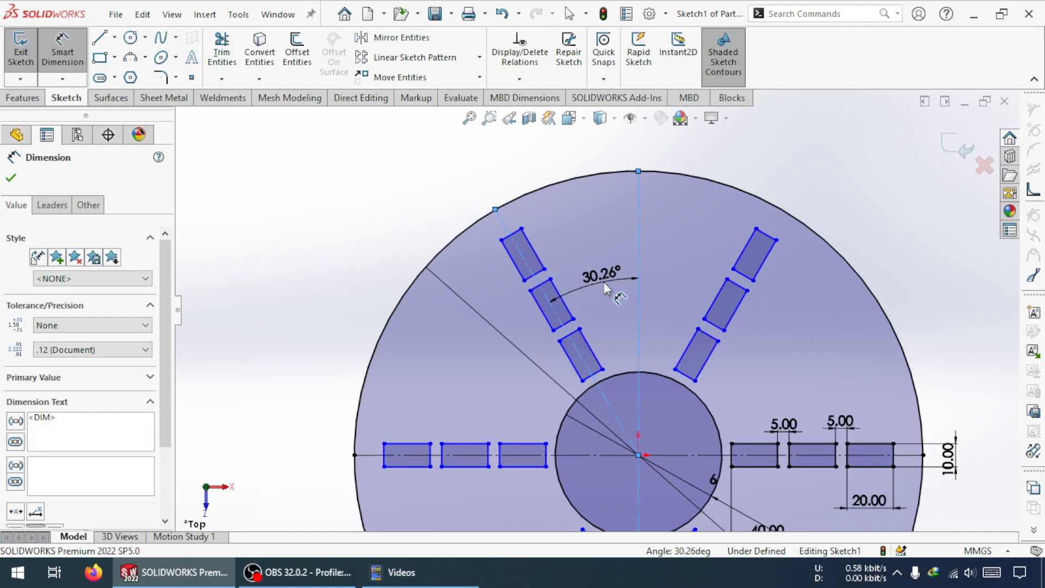
pyautogui.write('30')
pyautogui.press('Return')
pyautogui.scroll(-3, 560, 294)
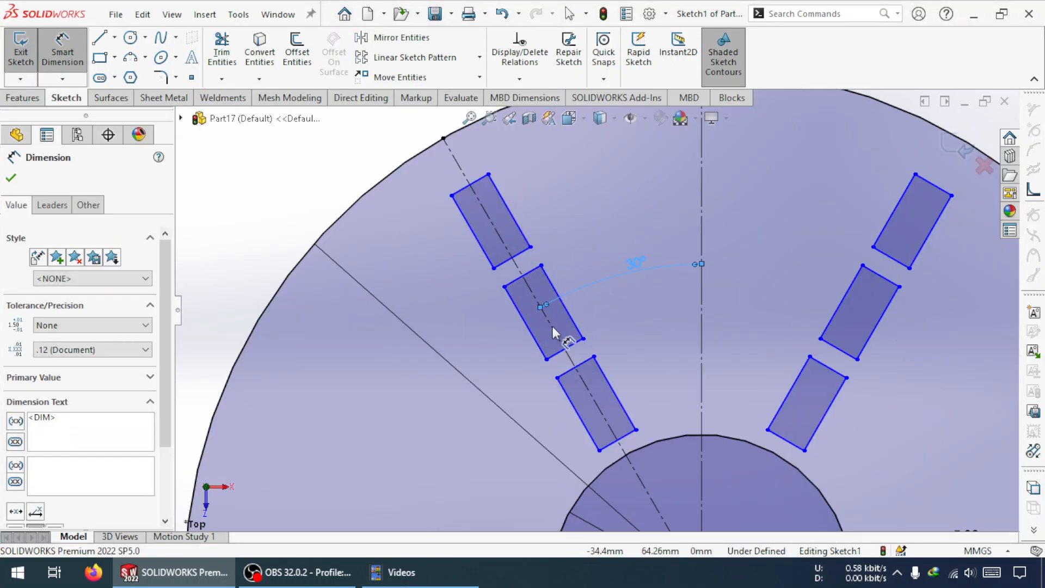
pyautogui.press('Escape')
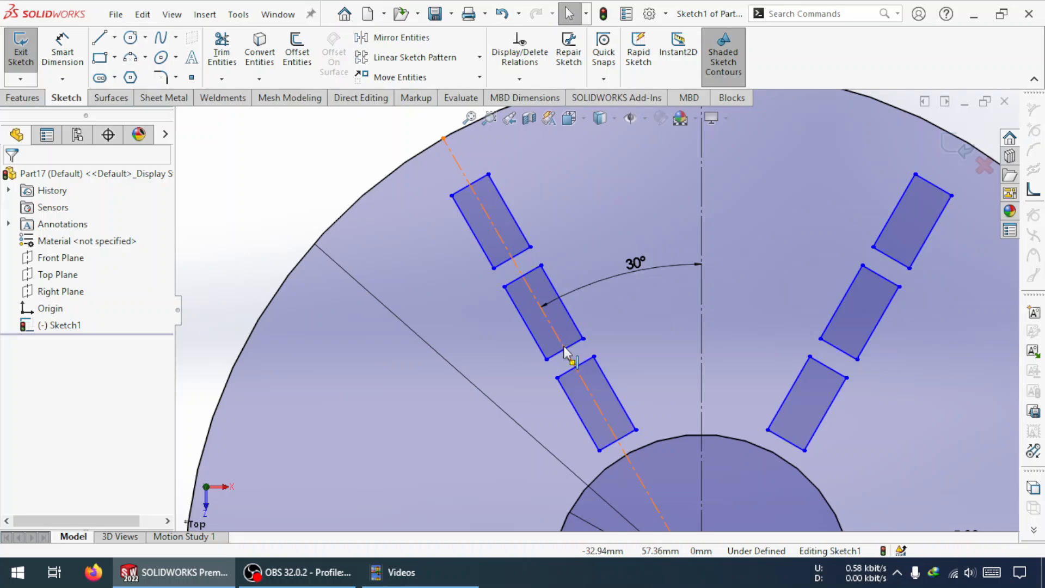
# Try to make the midpoint of the outermost upper-left rectangle's outer edge coincident with the slanted centreline.
pyautogui.click(471, 186)
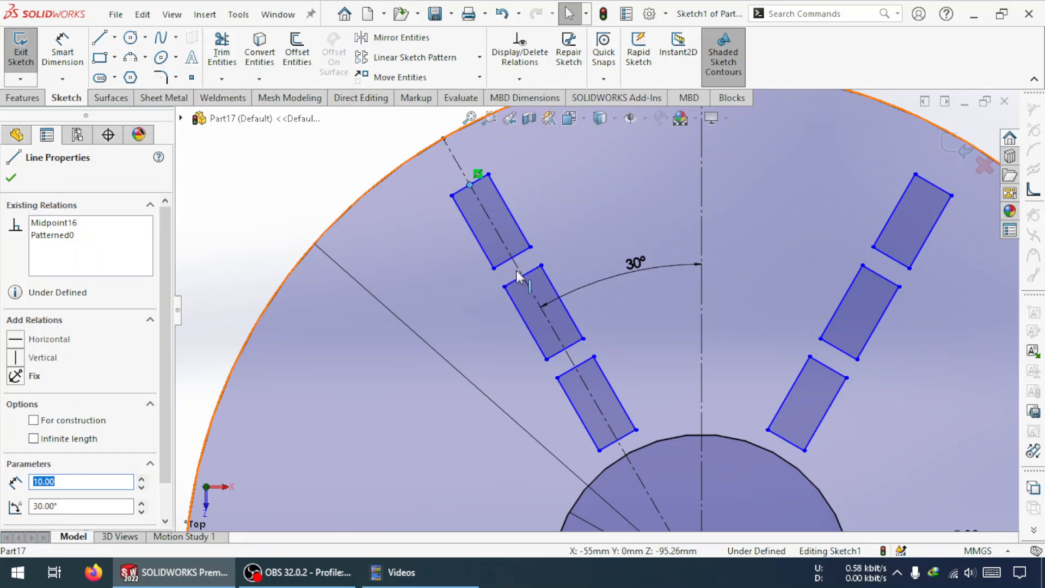
pyautogui.keyDown('ctrl'); pyautogui.click(443, 139); pyautogui.keyUp('ctrl')
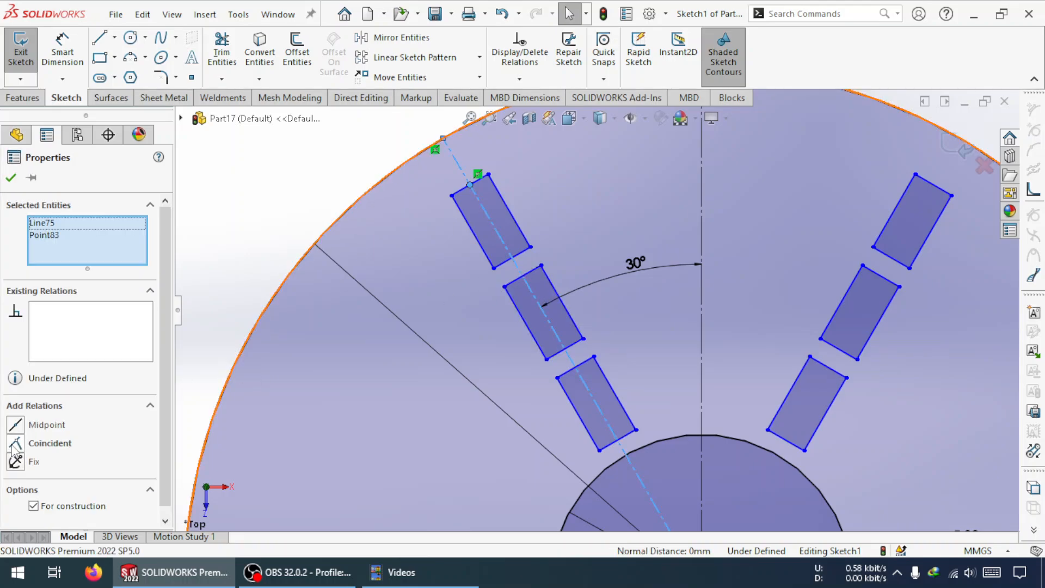
pyautogui.click(69, 450)
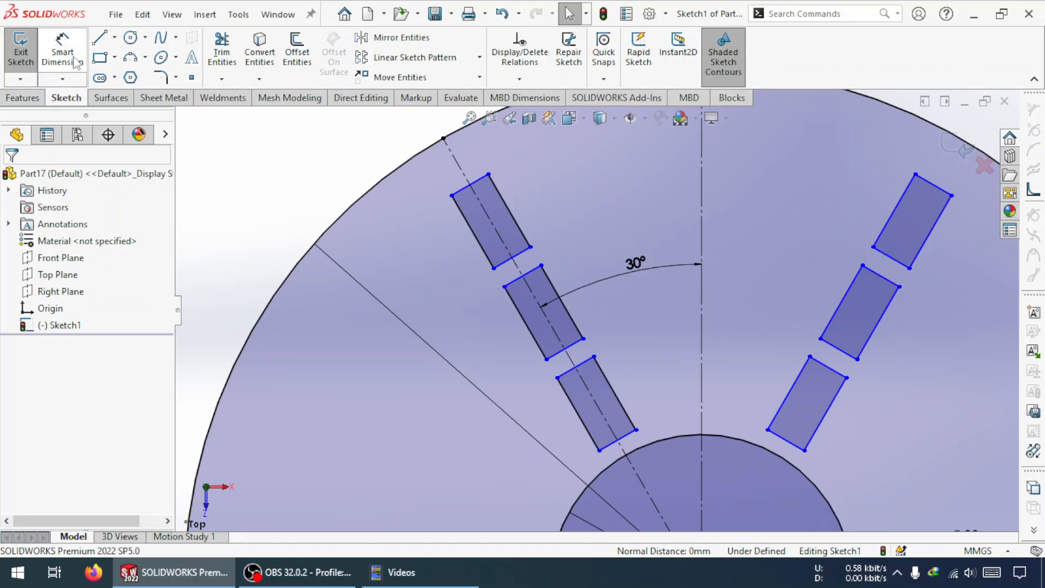
pyautogui.scroll(5, 626, 424)
pyautogui.scroll(-2, 612, 410)
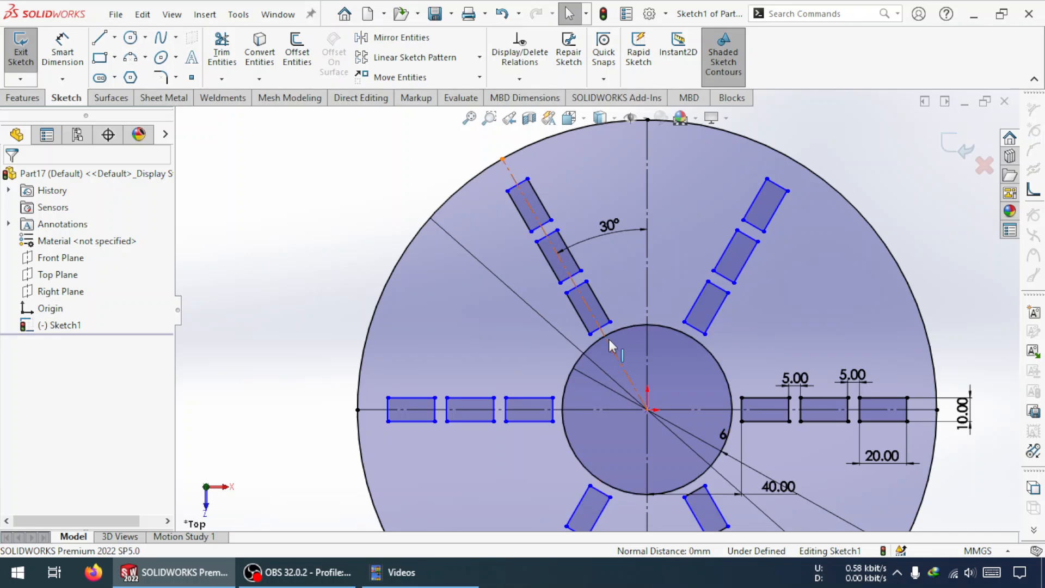
pyautogui.click(506, 169)
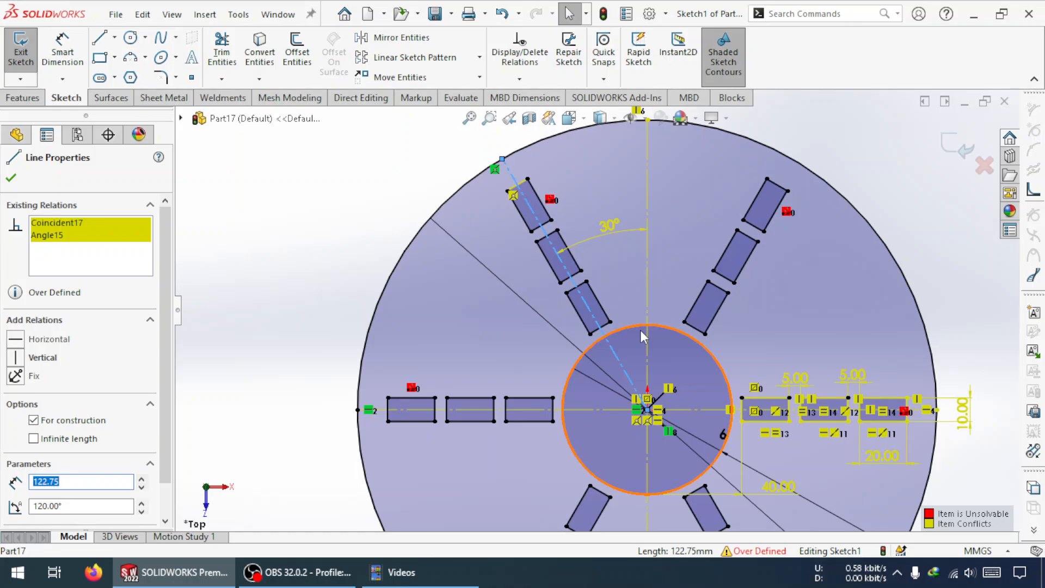
pyautogui.hotkey('ctrl', 'z')
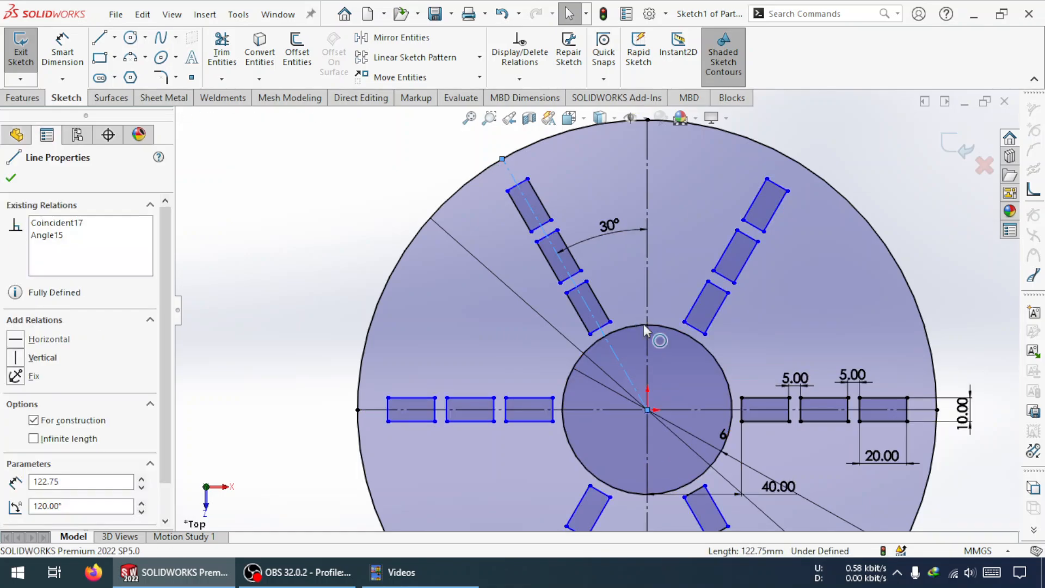
# Try to make the middle upper-left rectangle's inner short edge perpendicular to the slanted centreline.
pyautogui.click(521, 185)
pyautogui.click(569, 276)
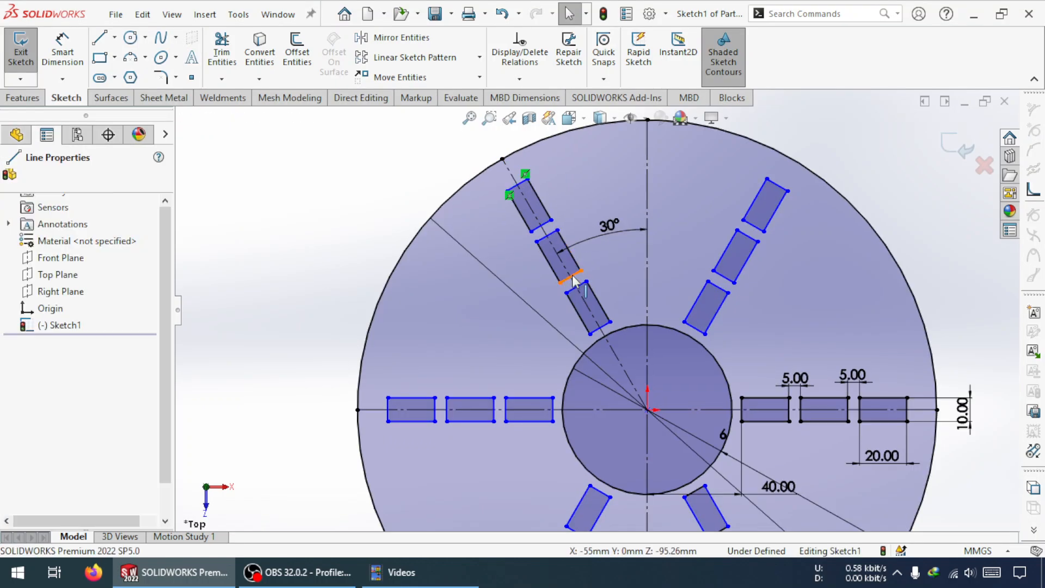
pyautogui.scroll(-4, 588, 291)
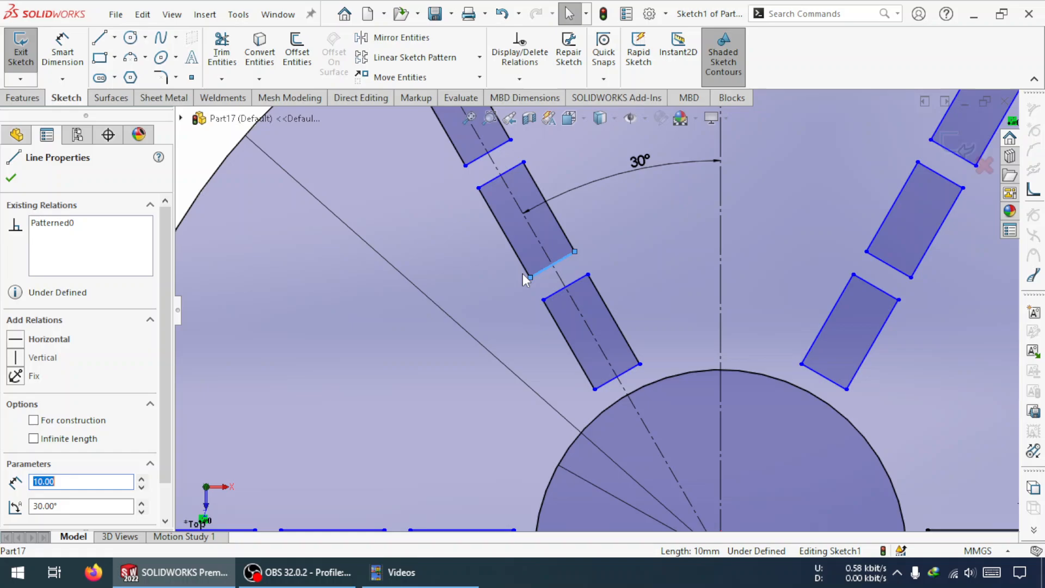
pyautogui.keyDown('ctrl'); pyautogui.click(539, 239); pyautogui.keyUp('ctrl')
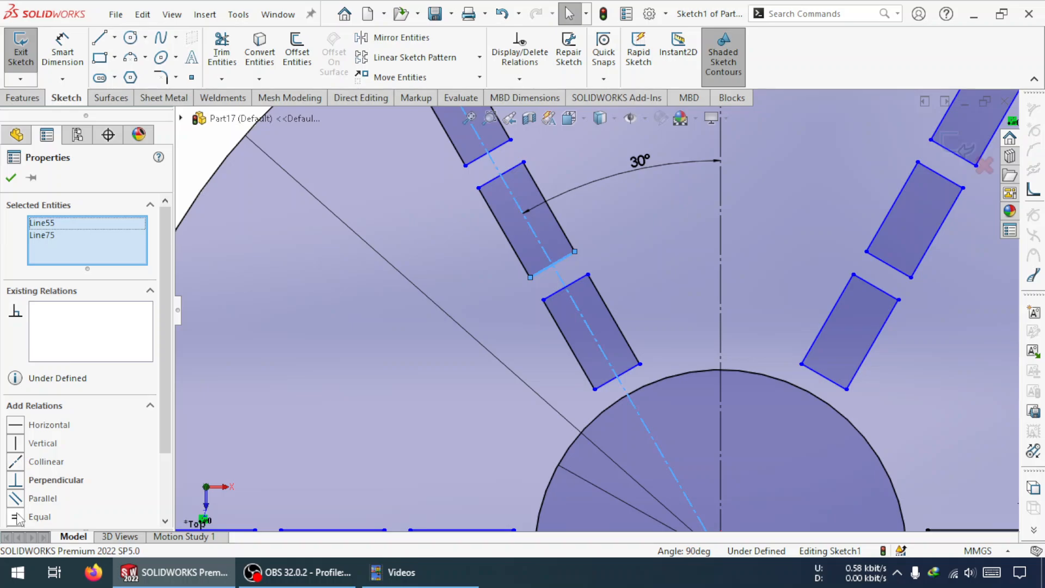
pyautogui.click(17, 482)
pyautogui.hotkey('ctrl', 'z')
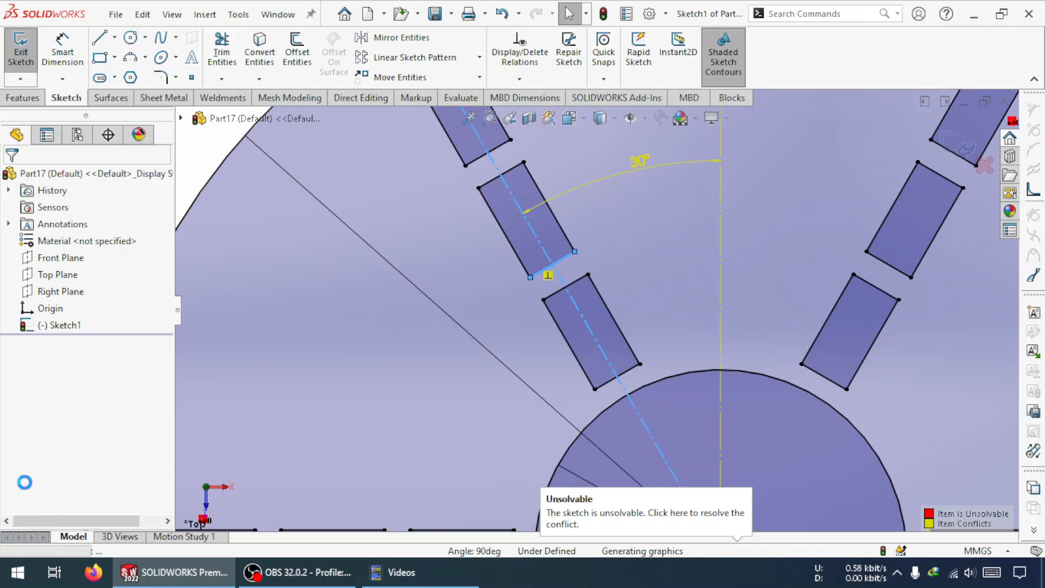
pyautogui.press('Escape')
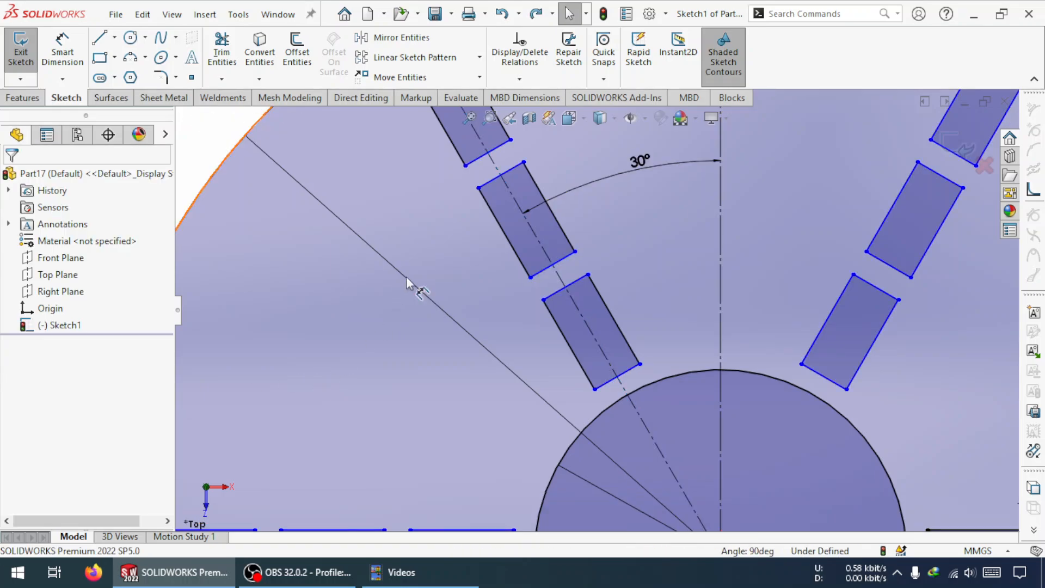
# Try a coincident relation between the middle upper-left rectangle's inner edge midpoint and the slanted centreline, and delete the 30° angle dimension.
pyautogui.click(552, 267)
pyautogui.click(549, 253)
pyautogui.keyDown('ctrl'); pyautogui.click(552, 264); pyautogui.keyUp('ctrl')
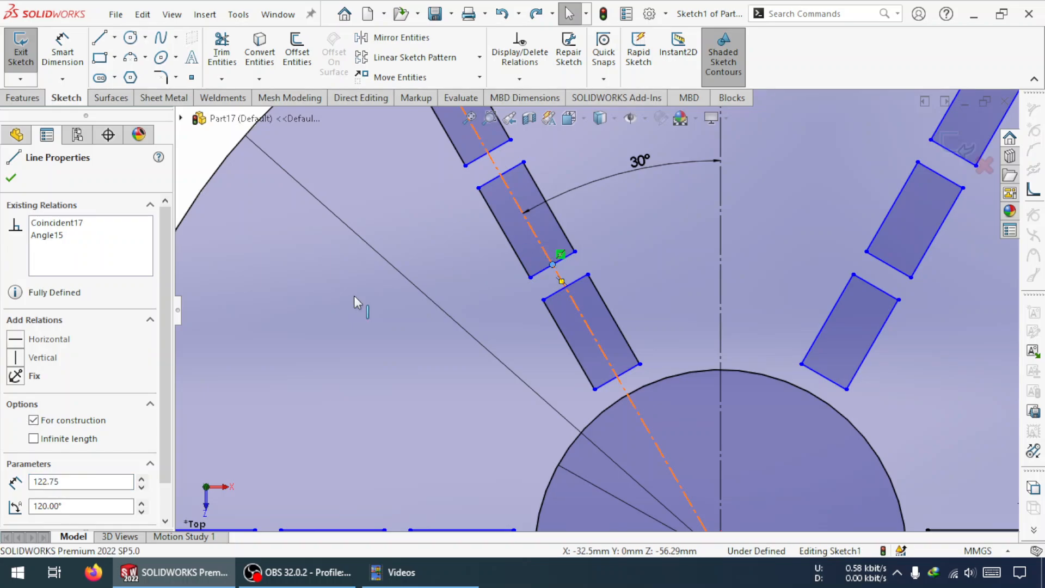
pyautogui.click(64, 445)
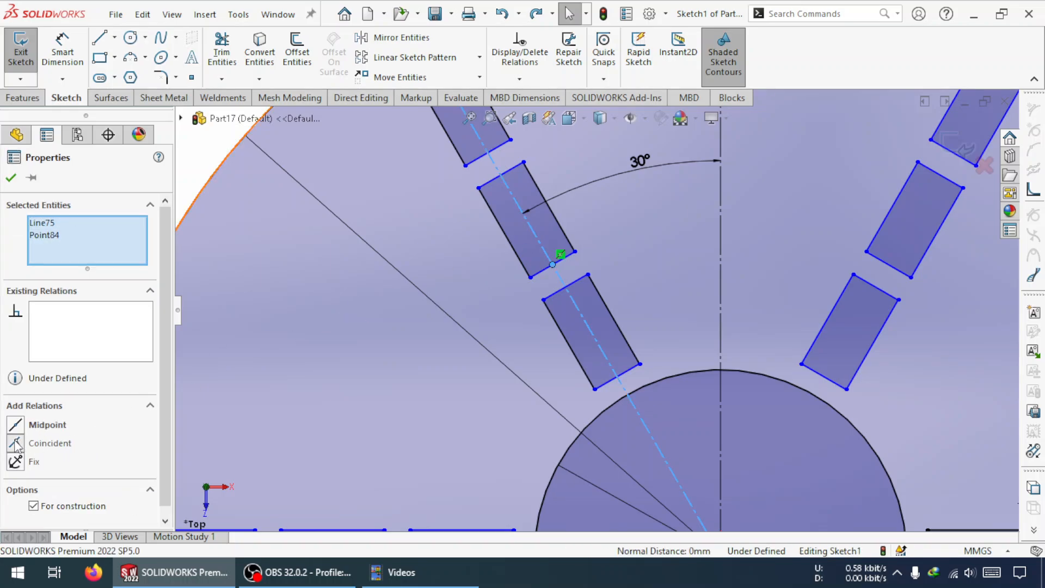
pyautogui.click(504, 379)
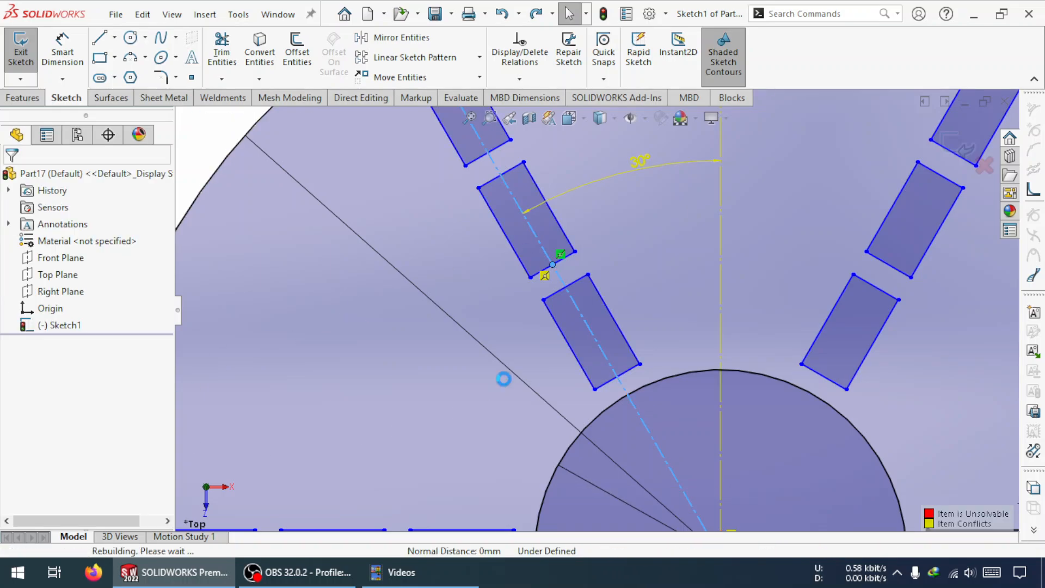
pyautogui.click(655, 165)
pyautogui.press('Delete')
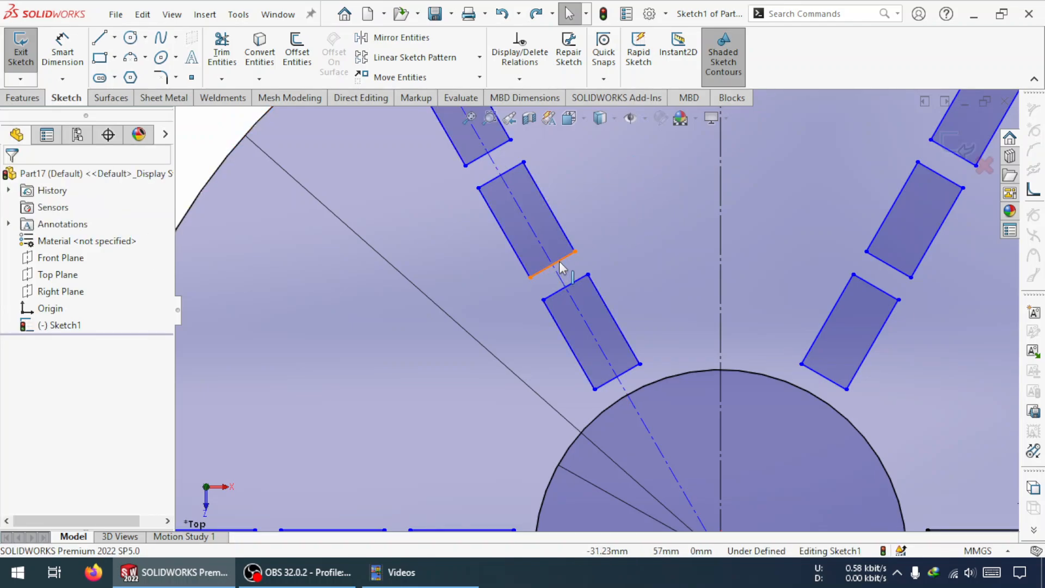
# Make the midpoint of the middle upper-left rectangle's inner short edge coincident with the slanted centreline.
pyautogui.click(554, 263)
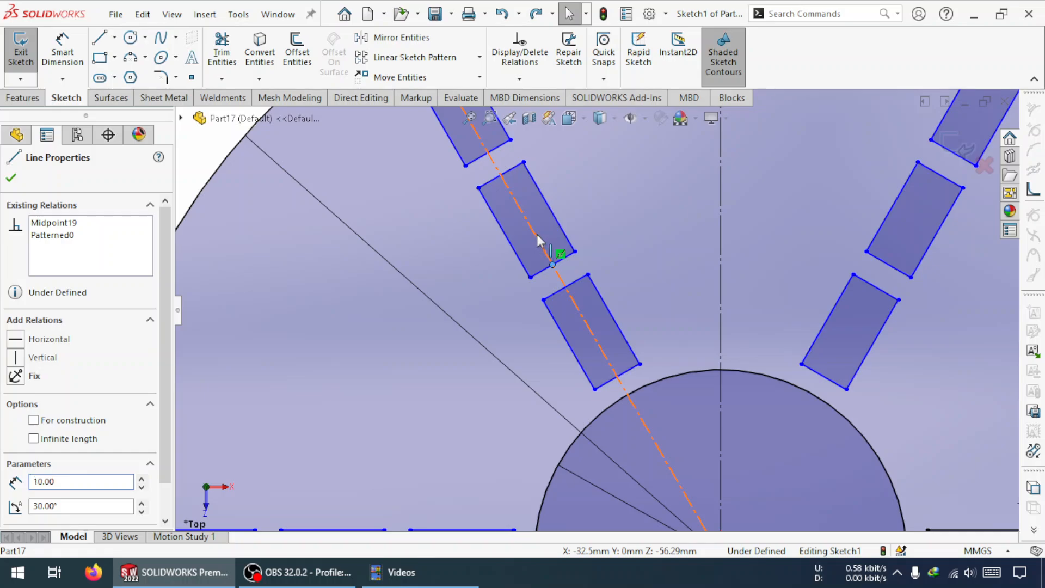
pyautogui.keyDown('ctrl'); pyautogui.click(538, 240); pyautogui.keyUp('ctrl')
pyautogui.click(24, 444)
pyautogui.press('Escape')
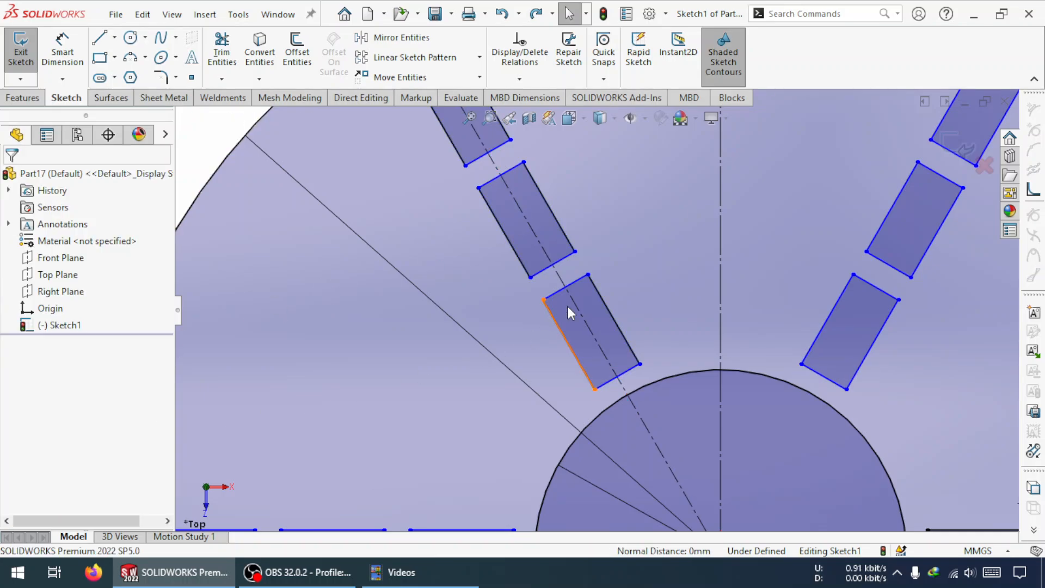
# Make the midpoint of the innermost upper-left rectangle's inner short edge coincident with the slanted centreline.
pyautogui.click(618, 379)
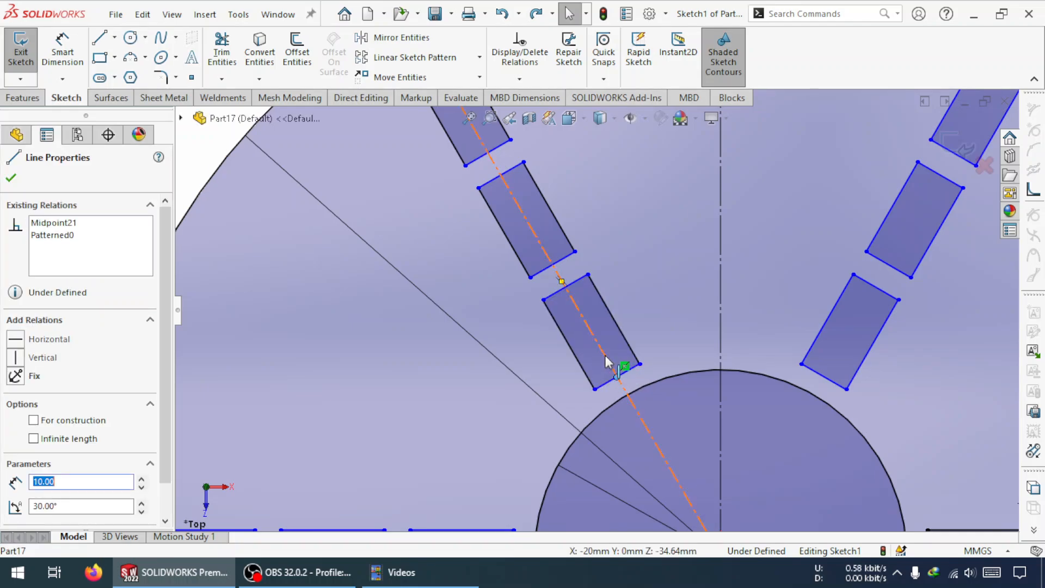
pyautogui.keyDown('ctrl'); pyautogui.click(617, 377); pyautogui.keyUp('ctrl')
pyautogui.click(20, 445)
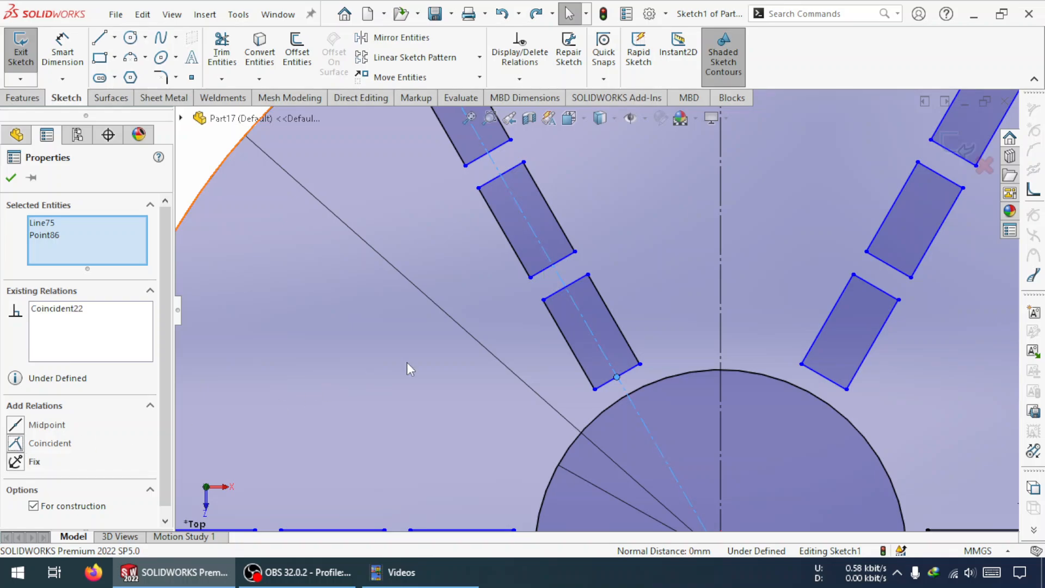
pyautogui.press('Escape')
pyautogui.moveTo(625, 383); pyautogui.dragTo(592, 299)
pyautogui.hotkey('ctrl', 'z')
# Dimension the innermost upper-left rectangle's inner short edge 40 mm from the inner circle's centre.
pyautogui.scroll(5, 593, 300)
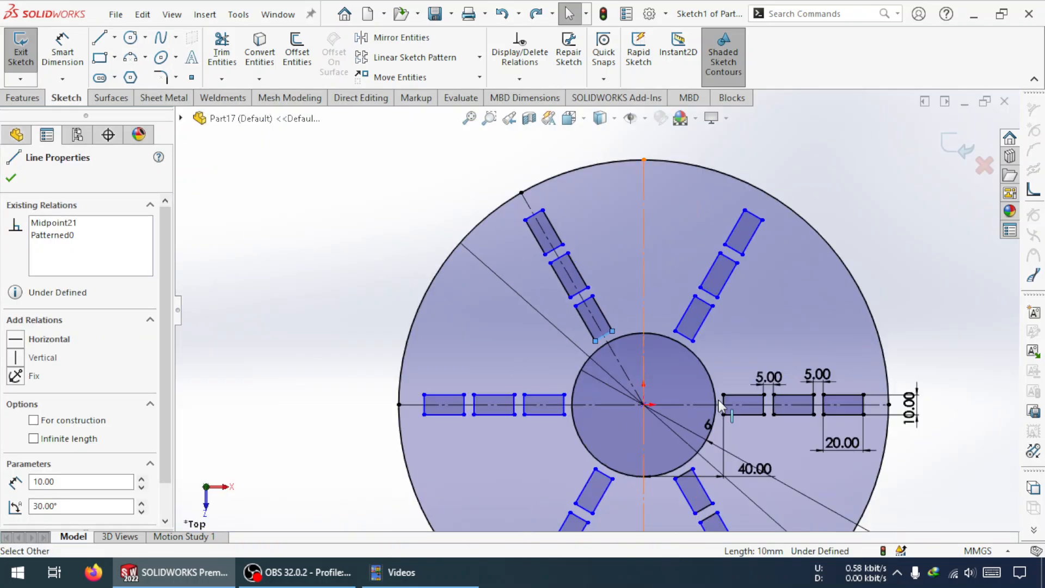
pyautogui.scroll(-3, 639, 400)
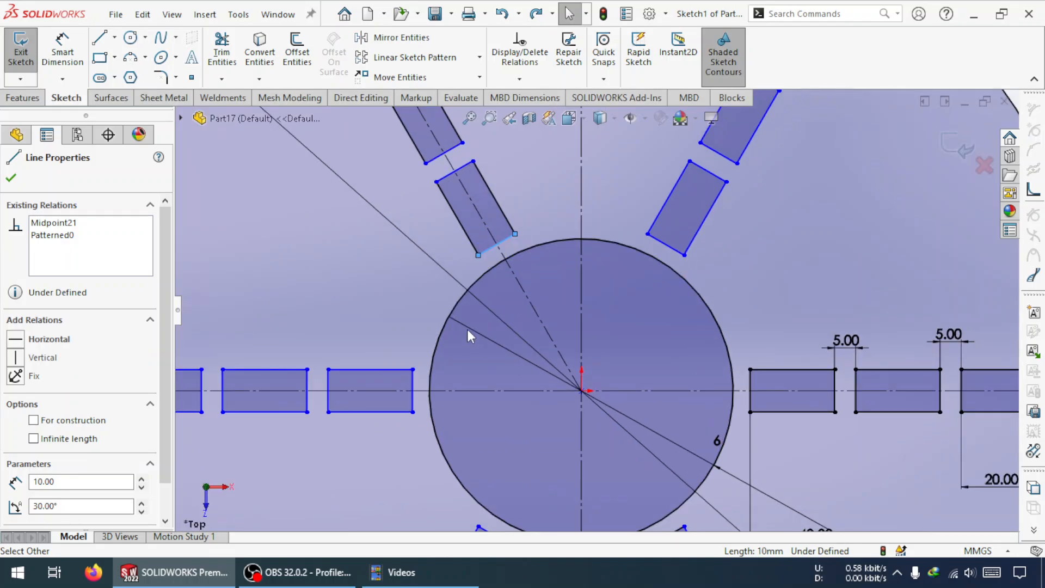
pyautogui.press('Escape')
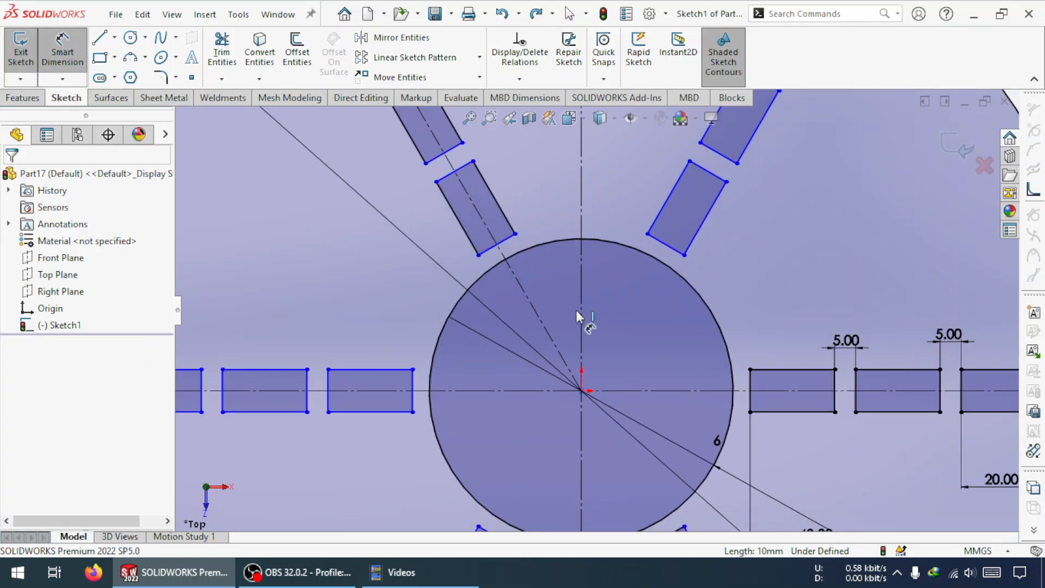
pyautogui.click(515, 256)
pyautogui.click(496, 245)
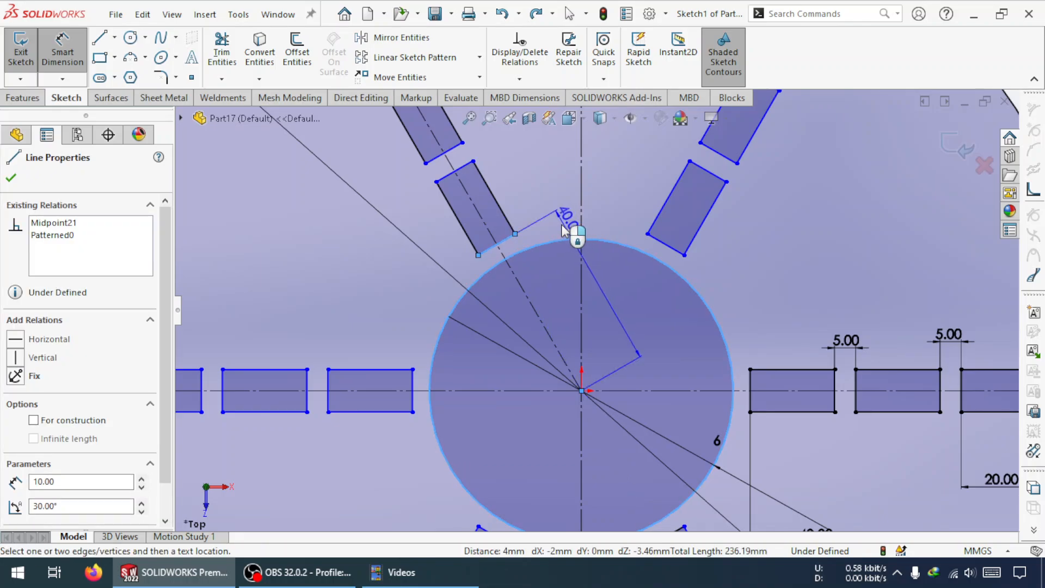
pyautogui.click(565, 229)
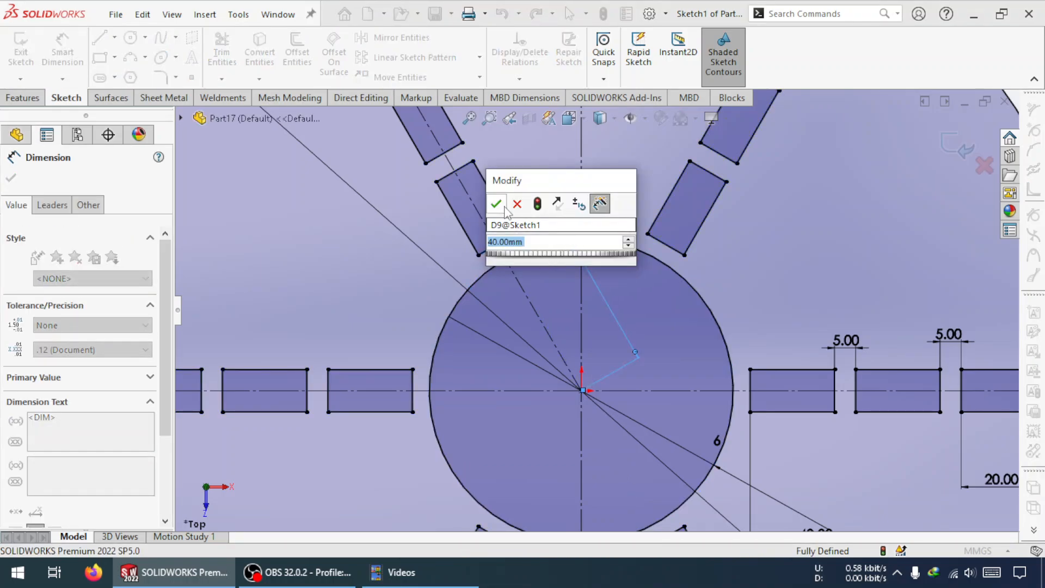
pyautogui.press('Return')
pyautogui.press('Escape')
pyautogui.press('f')
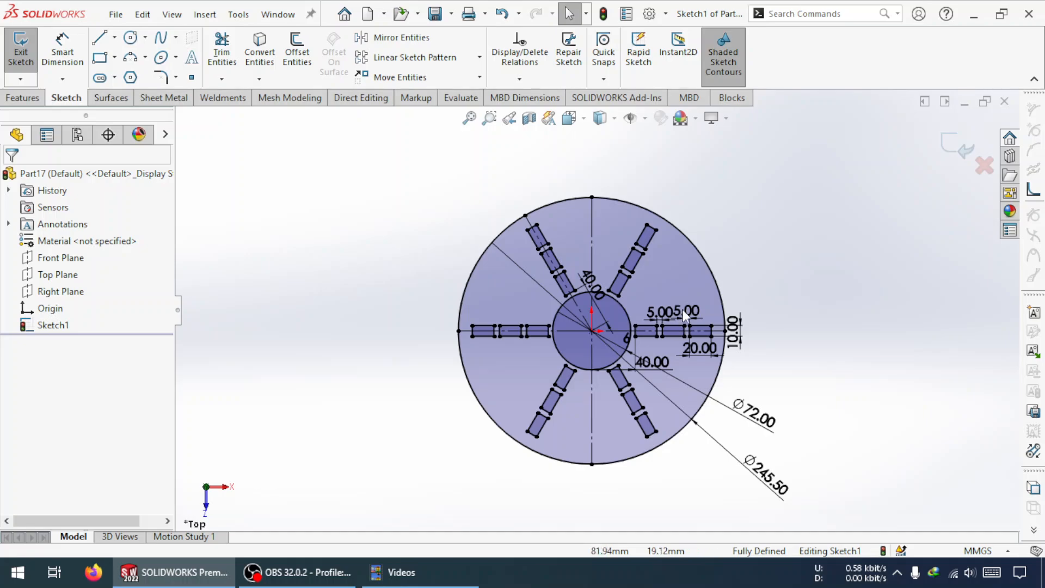
# Extrude the disc sketch as a blind boss 10 mm deep.
pyautogui.scroll(-2, 753, 306)
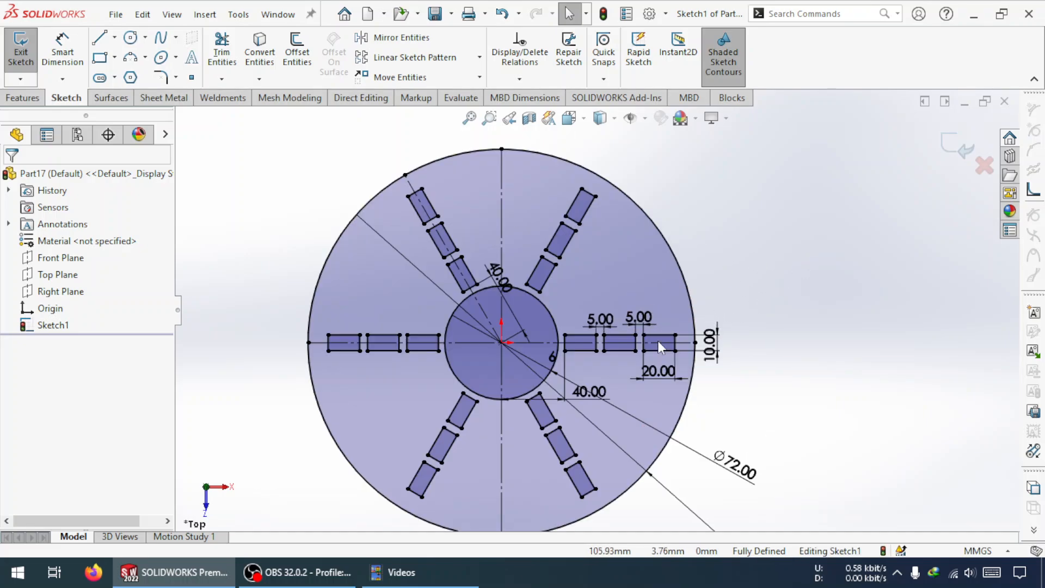
pyautogui.click(36, 101)
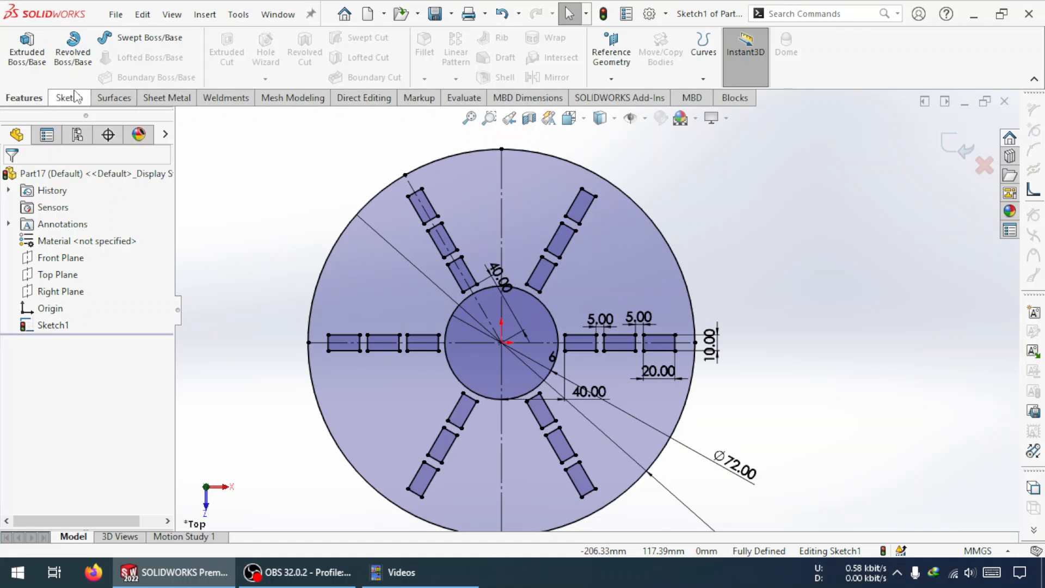
pyautogui.click(37, 61)
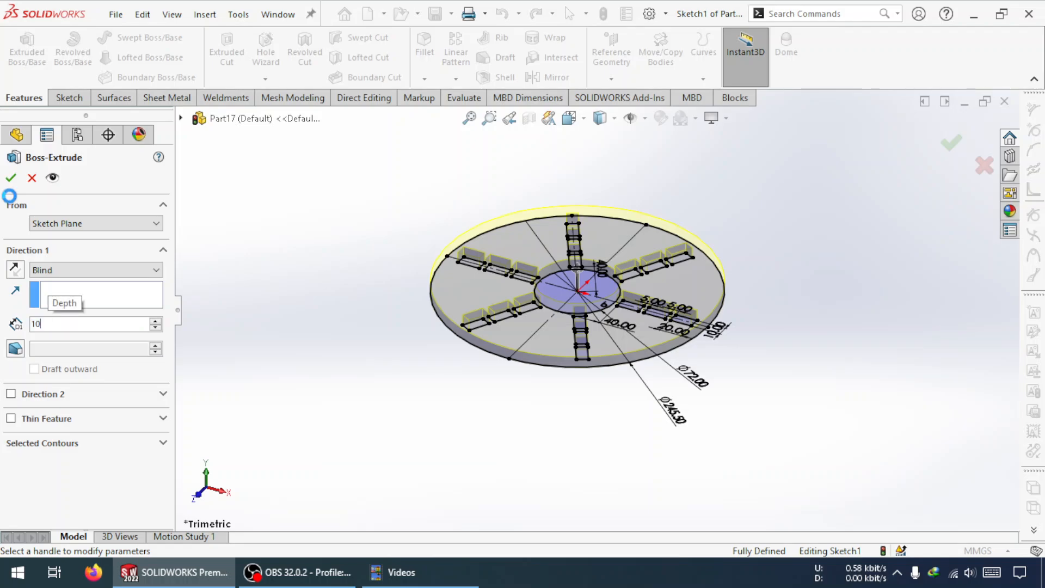
pyautogui.click(11, 179)
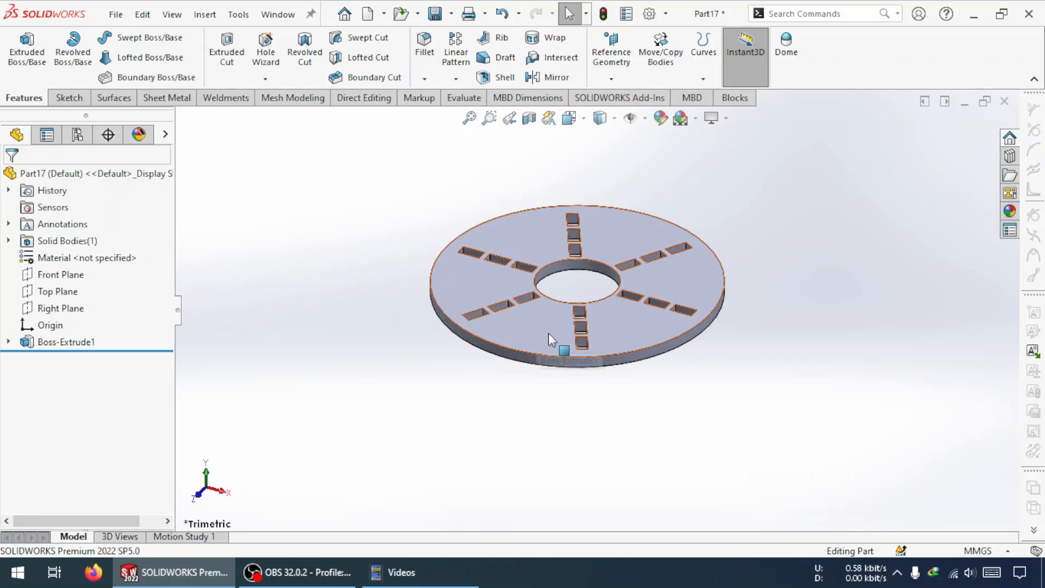
# Orbit the extruded disc and set it to the isometric view.
pyautogui.moveTo(553, 343)
pyautogui.mouseDown(button='middle')
pyautogui.moveTo(544, 369)
pyautogui.moveTo(547, 350)
pyautogui.mouseUp(button='middle')
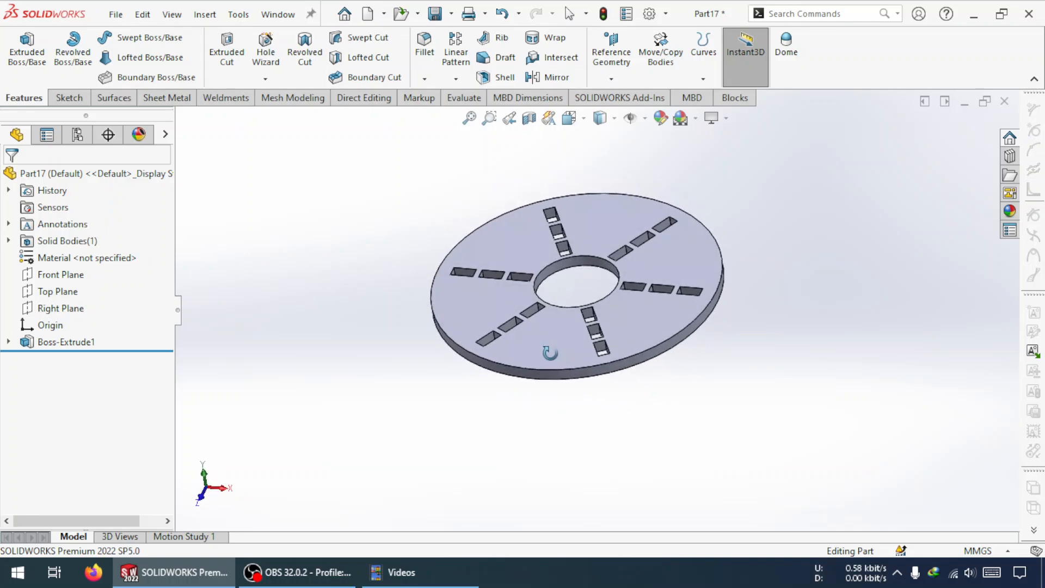
pyautogui.press('space')
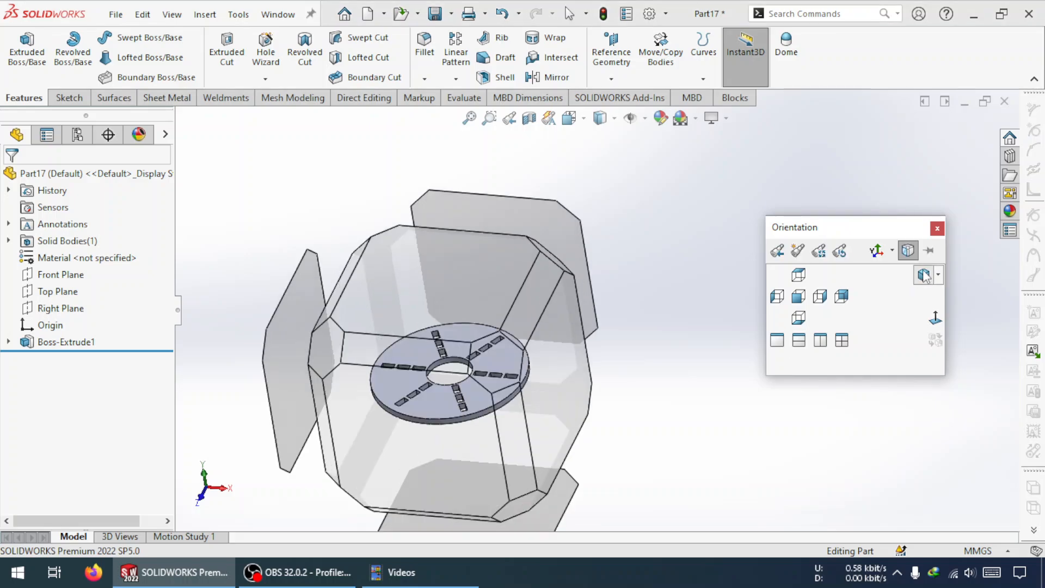
pyautogui.click(924, 275)
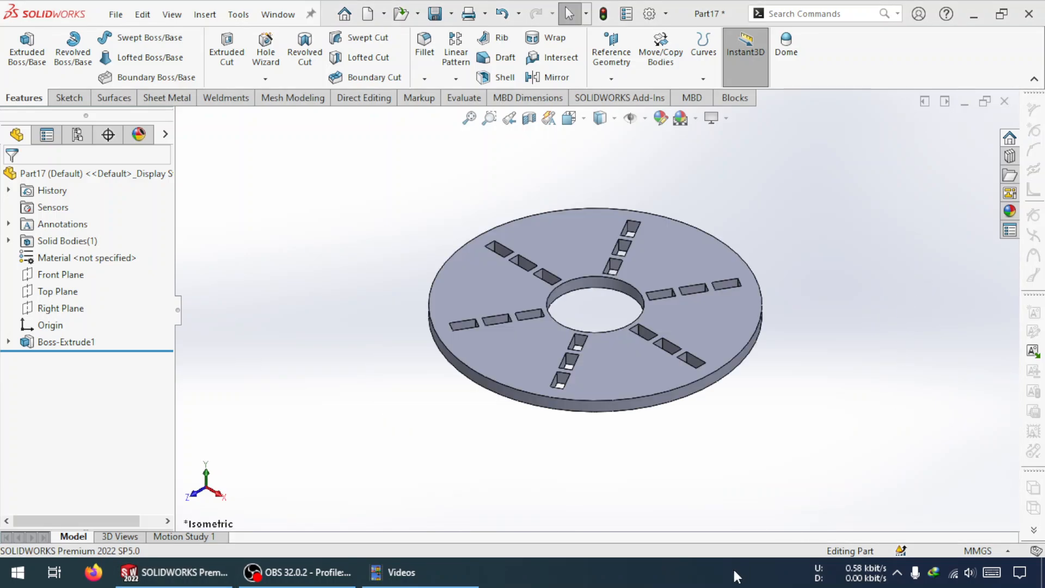